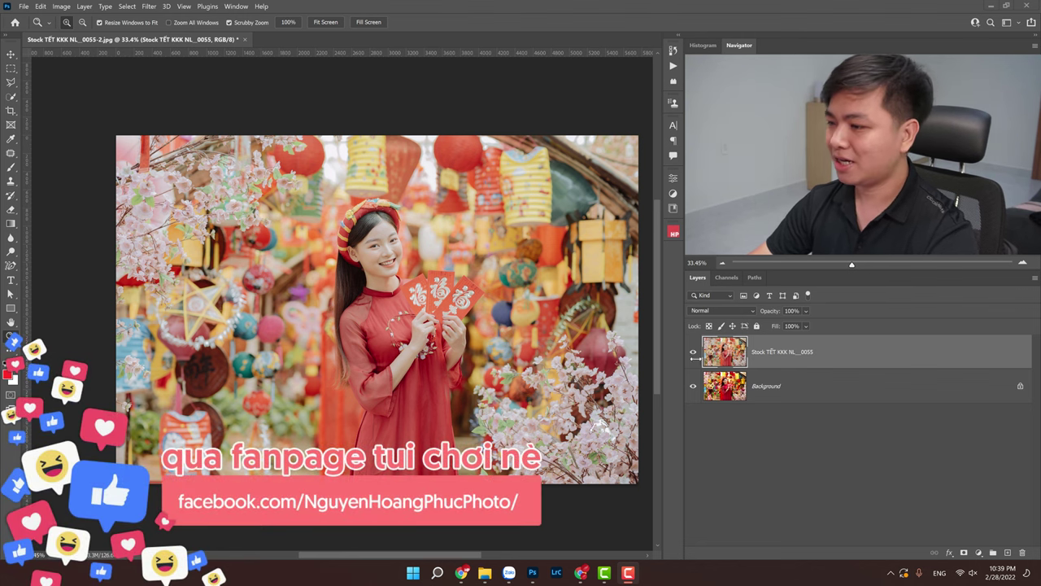
left_click(693, 354)
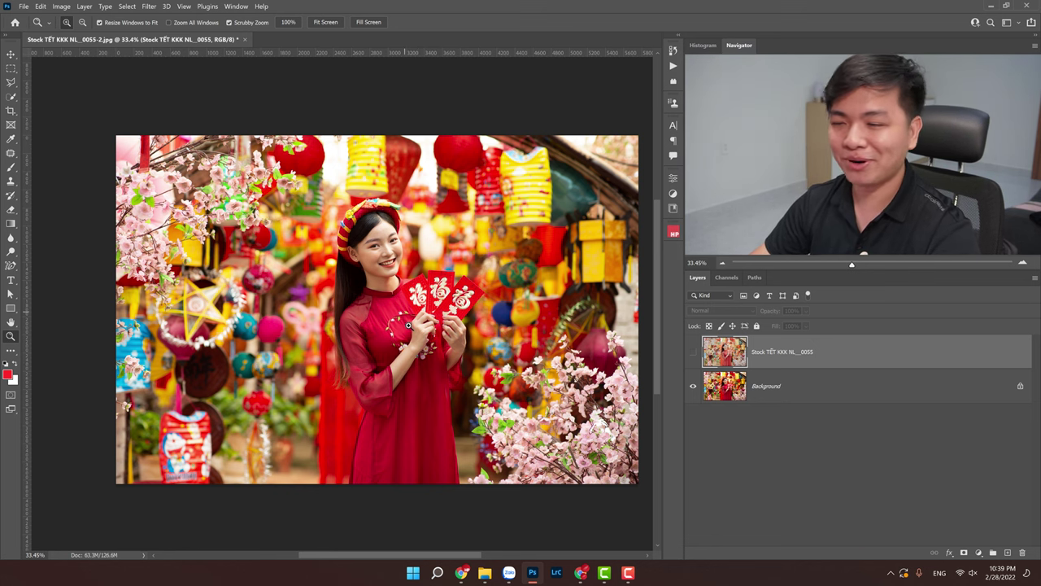
left_click(693, 352)
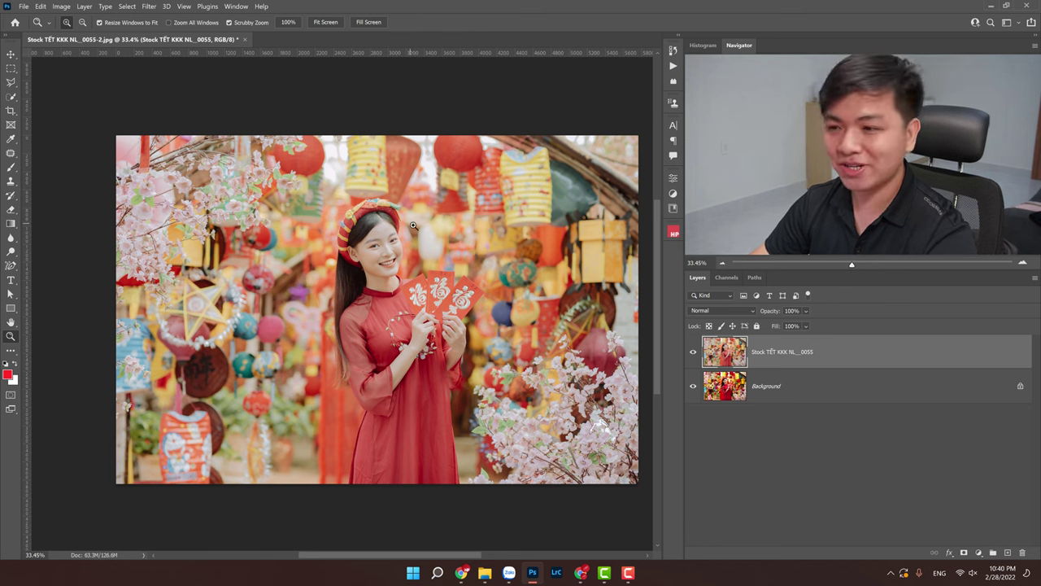
left_click(694, 355)
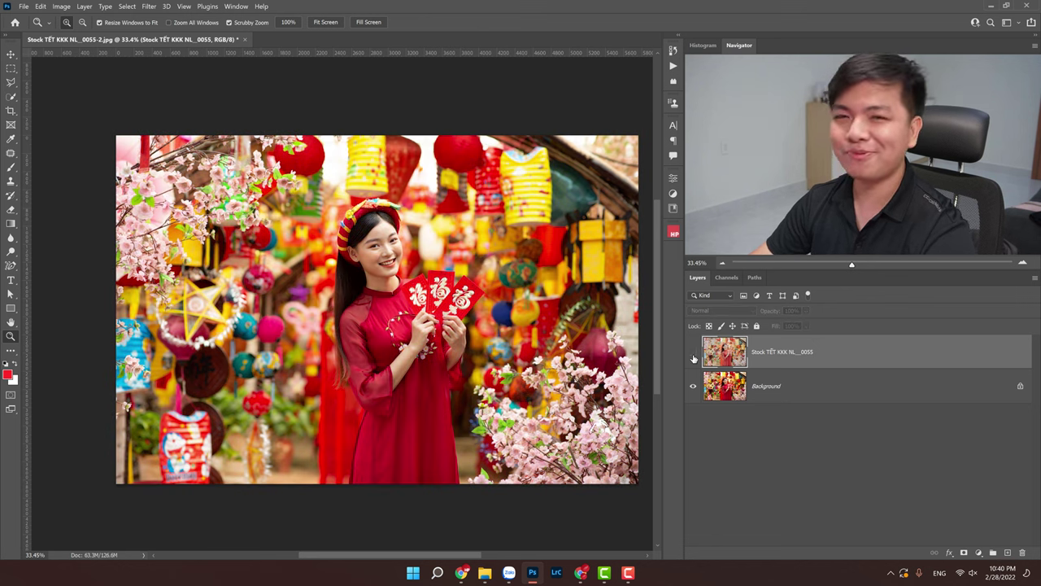
left_click(693, 355)
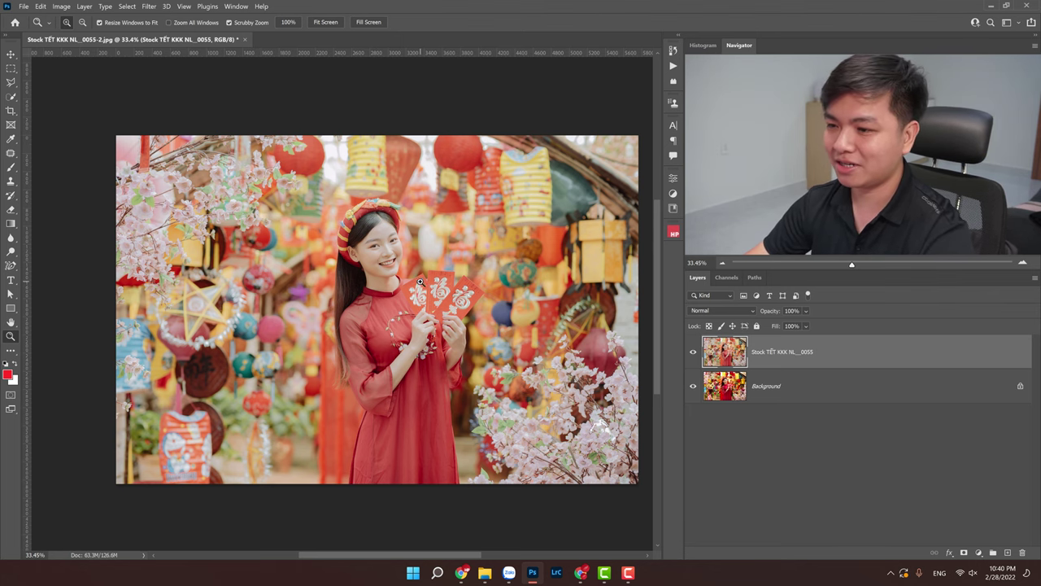
mouse_move(420, 282)
left_mouse_down()
mouse_move(413, 254)
mouse_move(401, 253)
left_mouse_up()
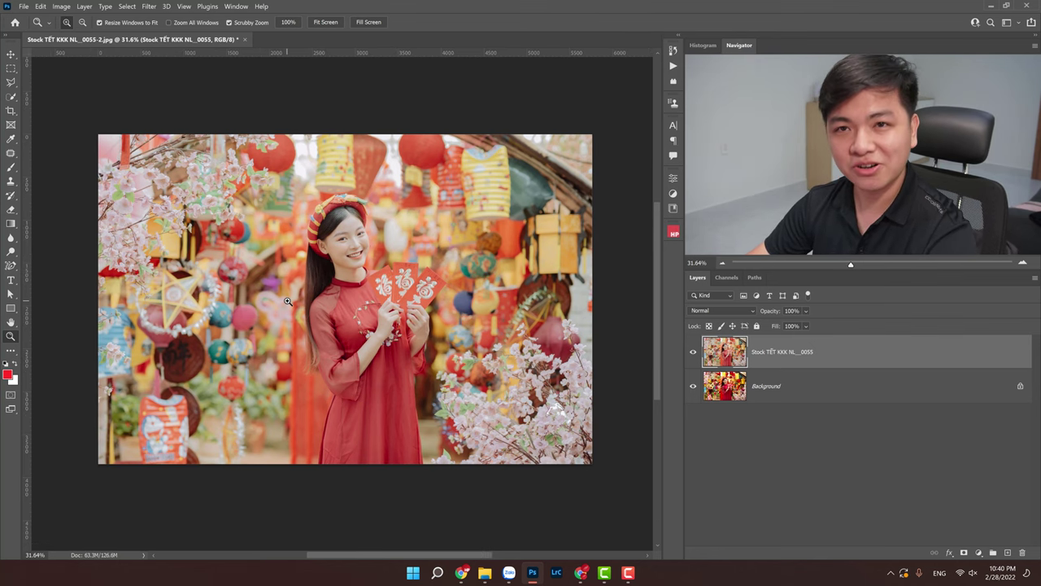
left_click(694, 352)
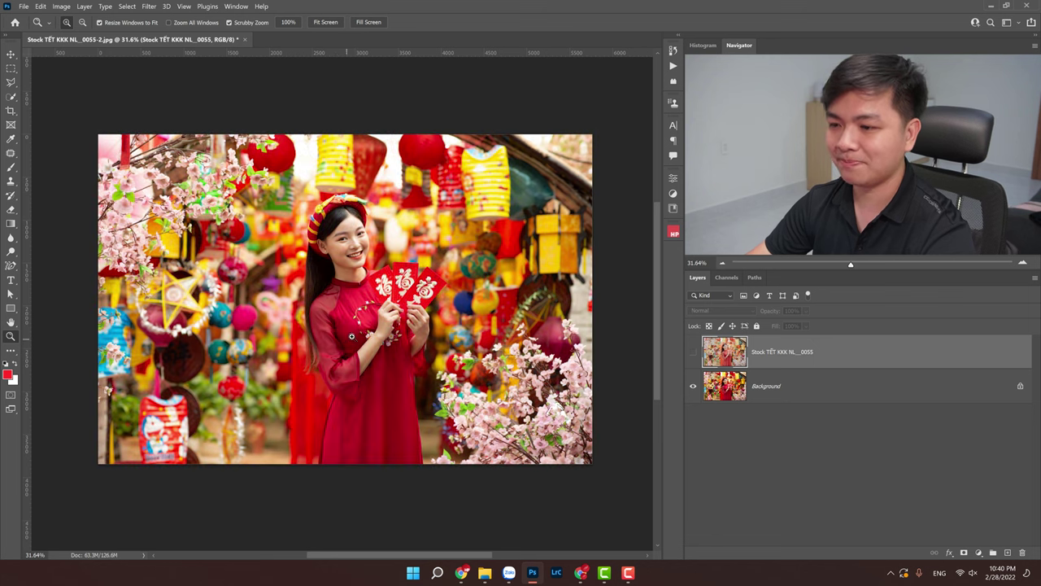
left_click(692, 354)
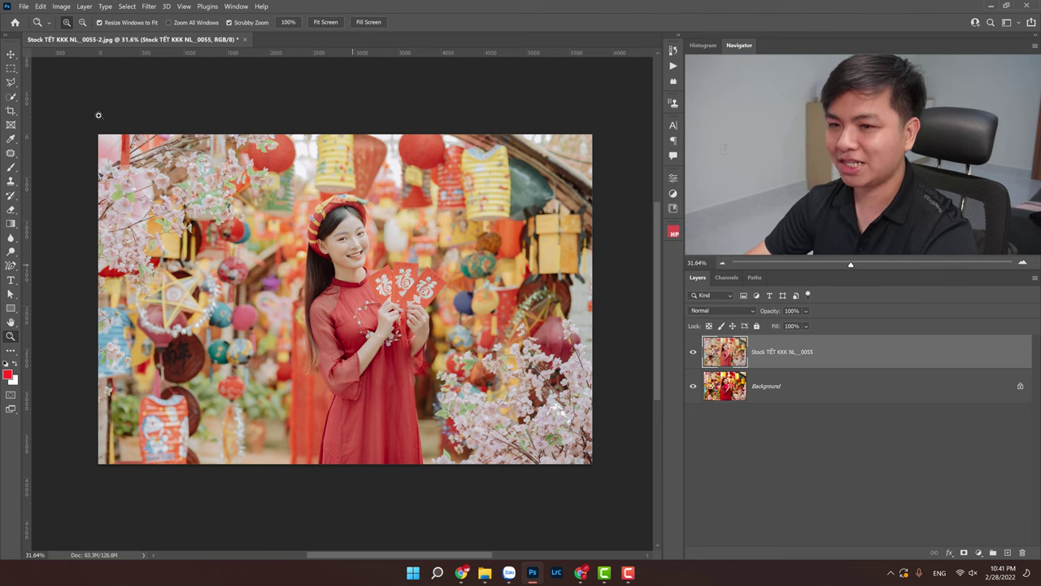
Brush a trial Quick Selection over the girl, then clear it.
left_click(11, 97)
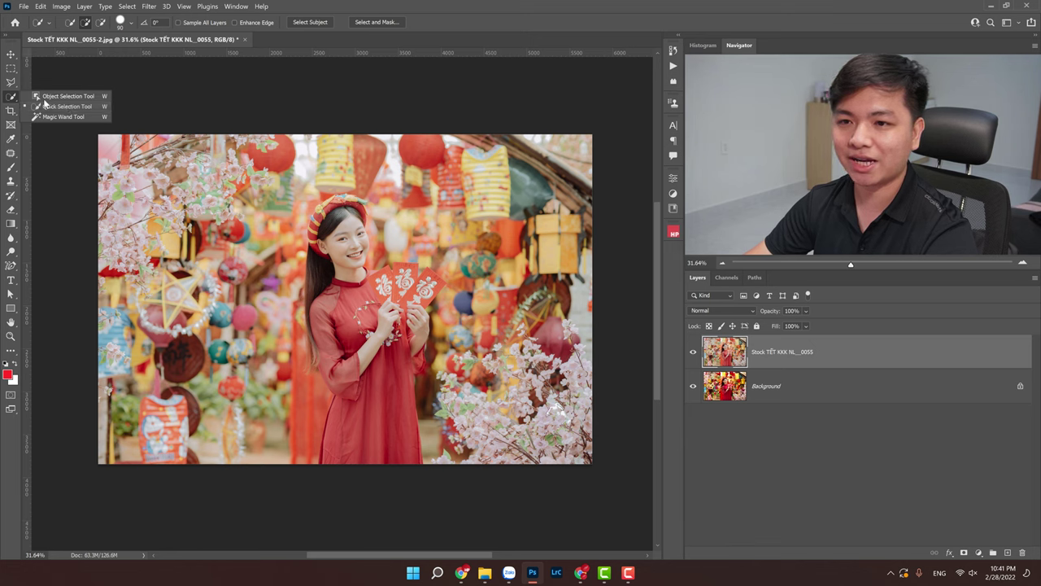
left_click(71, 108)
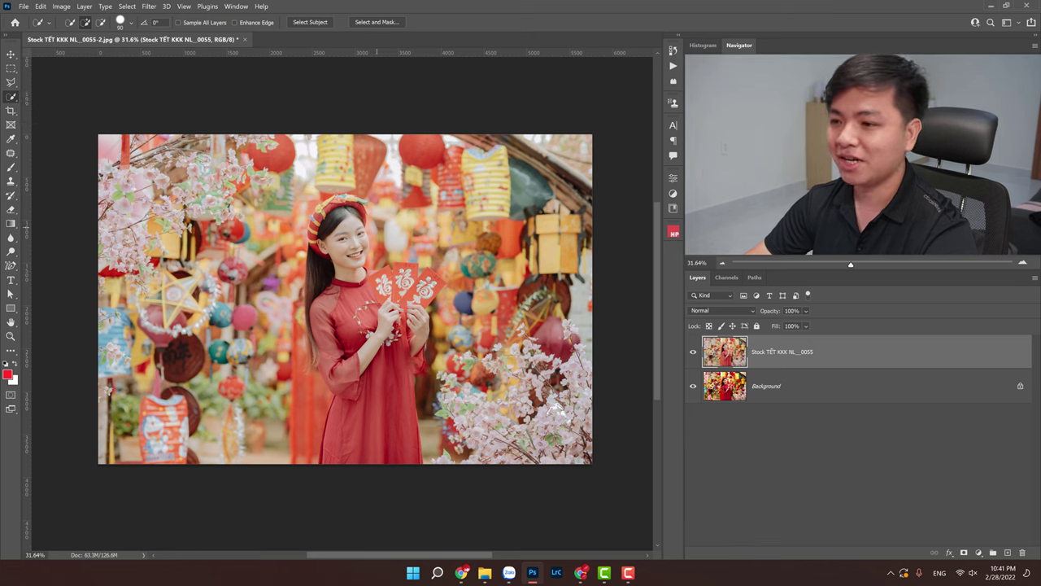
left_click_drag(345, 245, 383, 437)
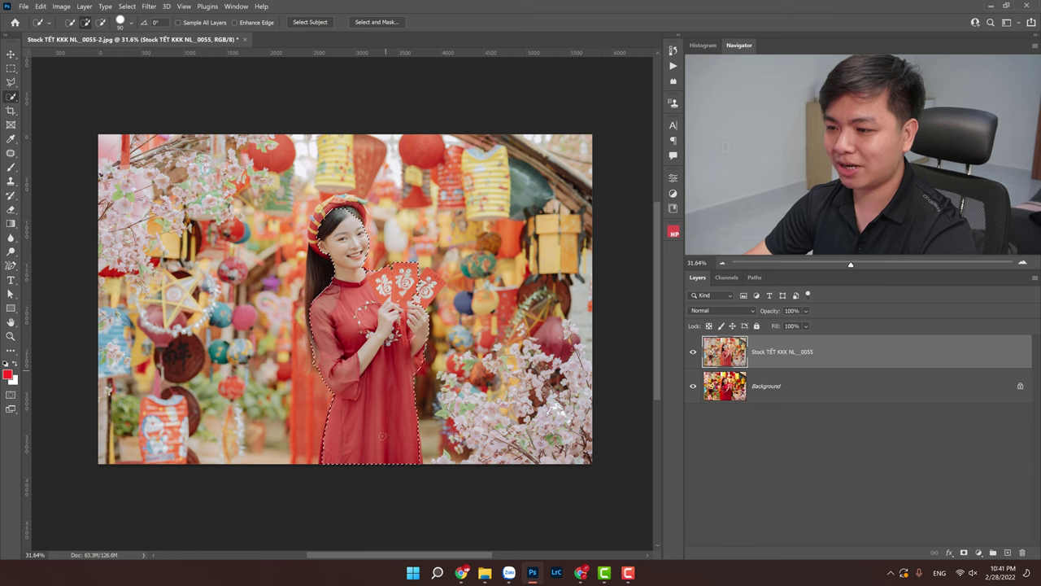
key("ctrl+d")
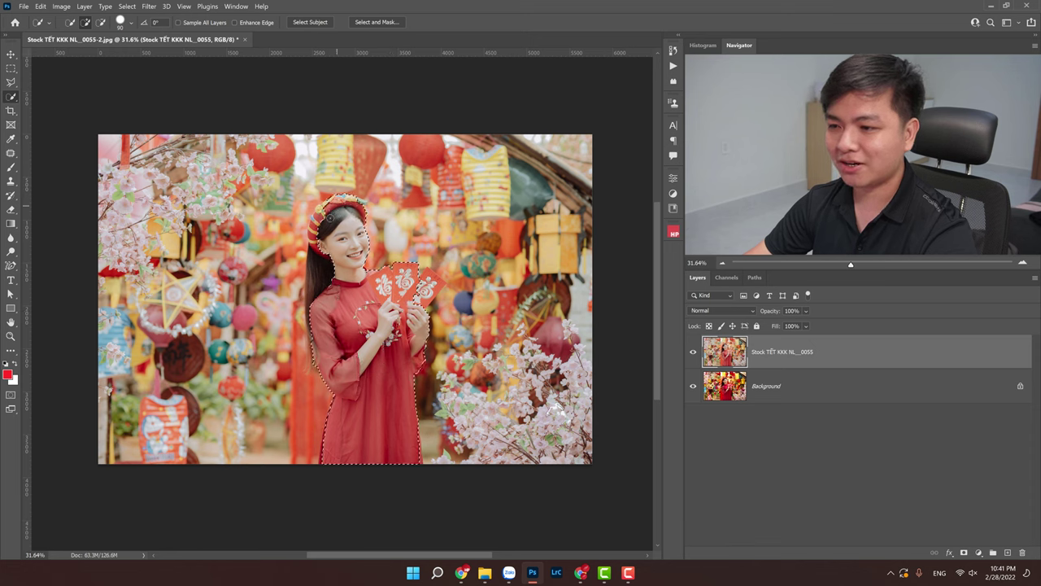
Select the girl with the Object Selection Tool, then return to Quick Selection.
right_click(13, 98)
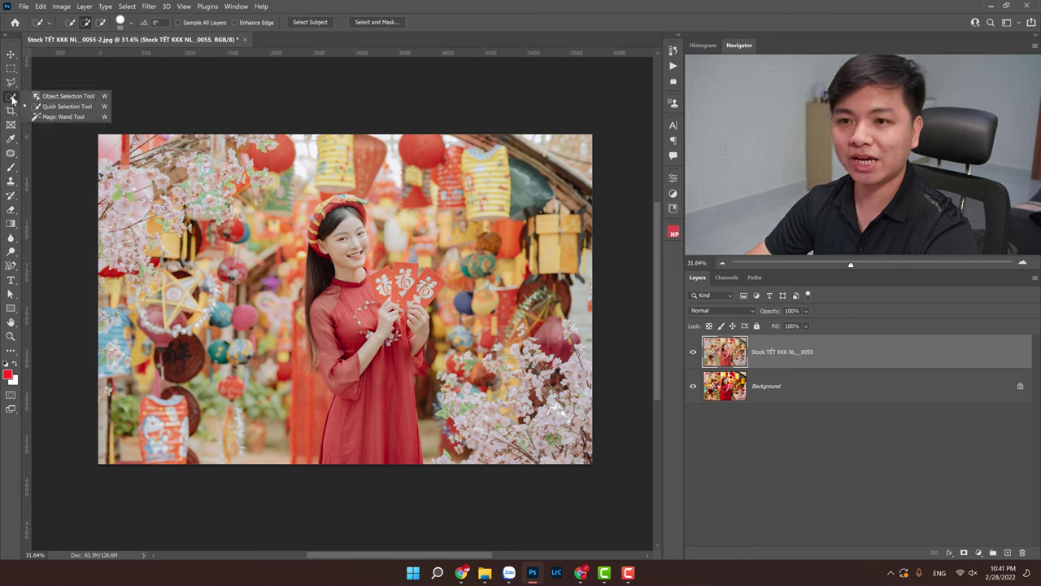
left_click(59, 97)
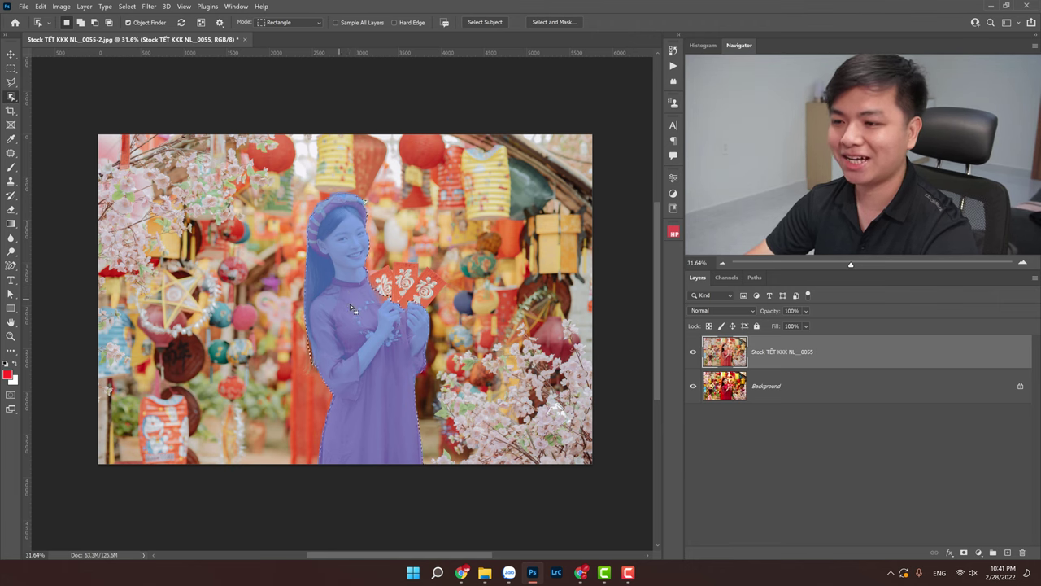
left_click(353, 308)
right_click(11, 96)
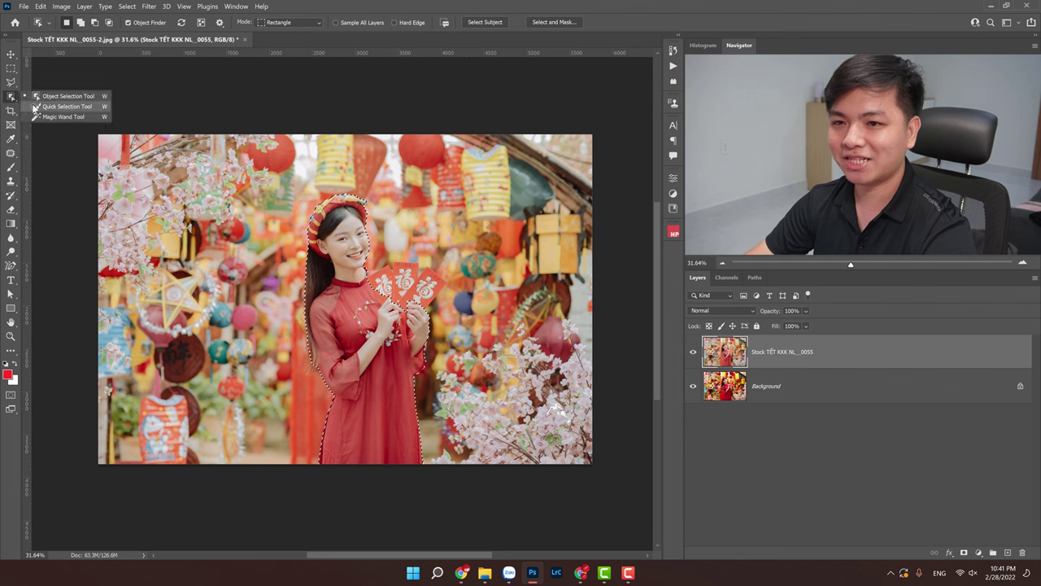
left_click(65, 107)
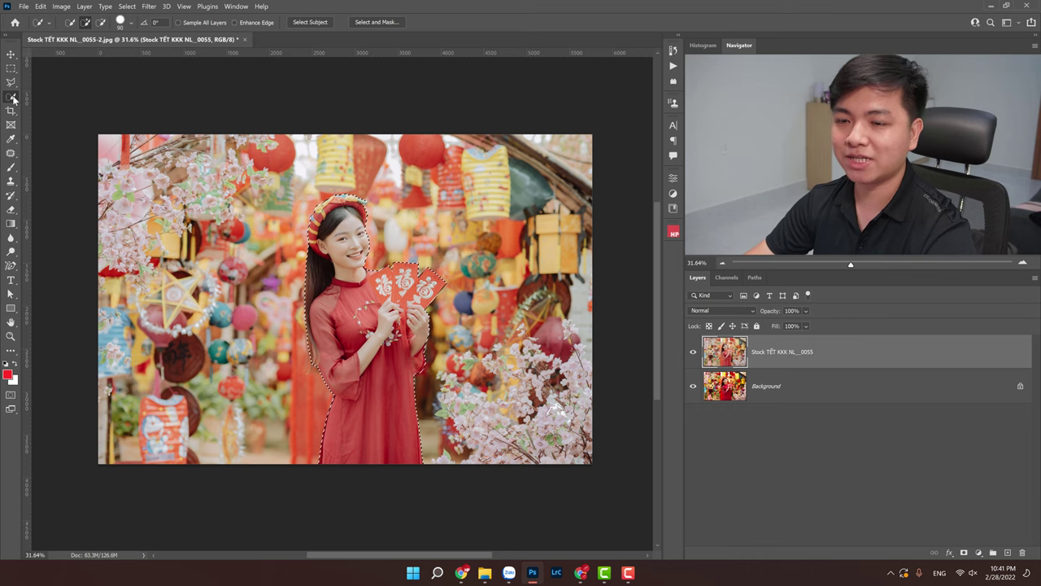
Refine edges with Smooth 6, Feather 0.2 px, Contrast 30% and Decontaminate Colors into a masked layer.
left_click(376, 22)
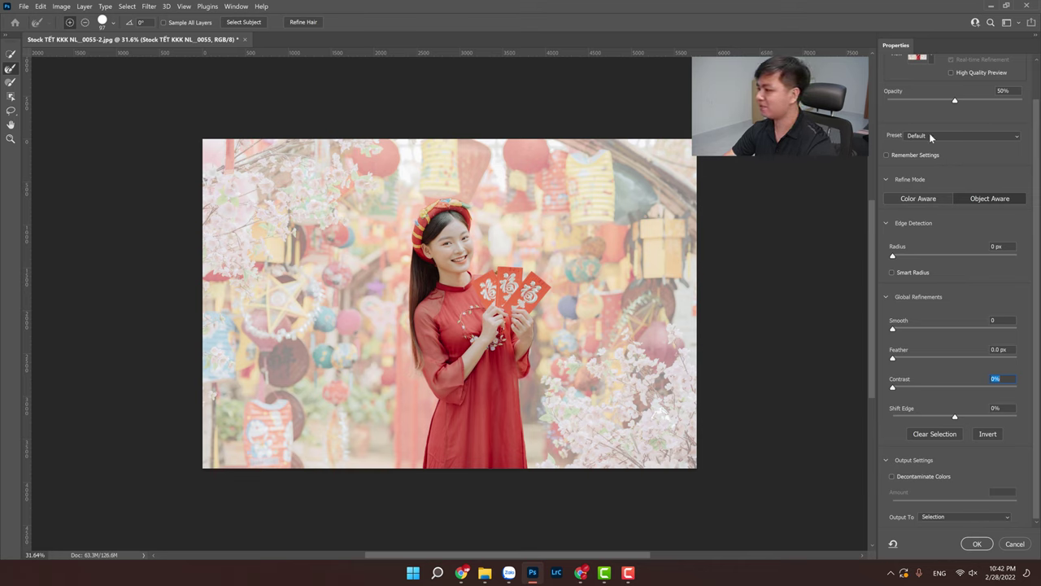
left_click(928, 58)
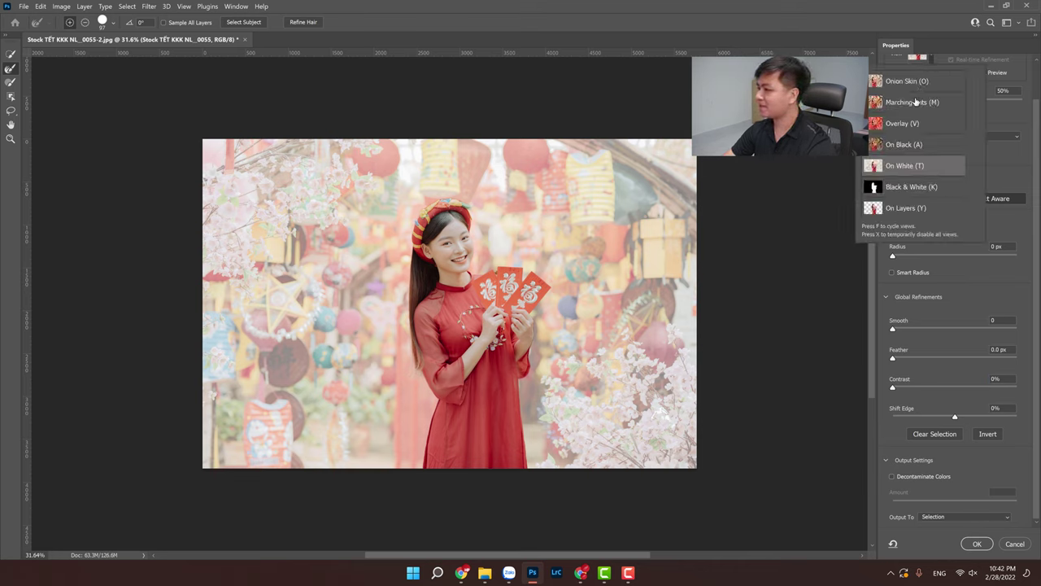
left_click(982, 157)
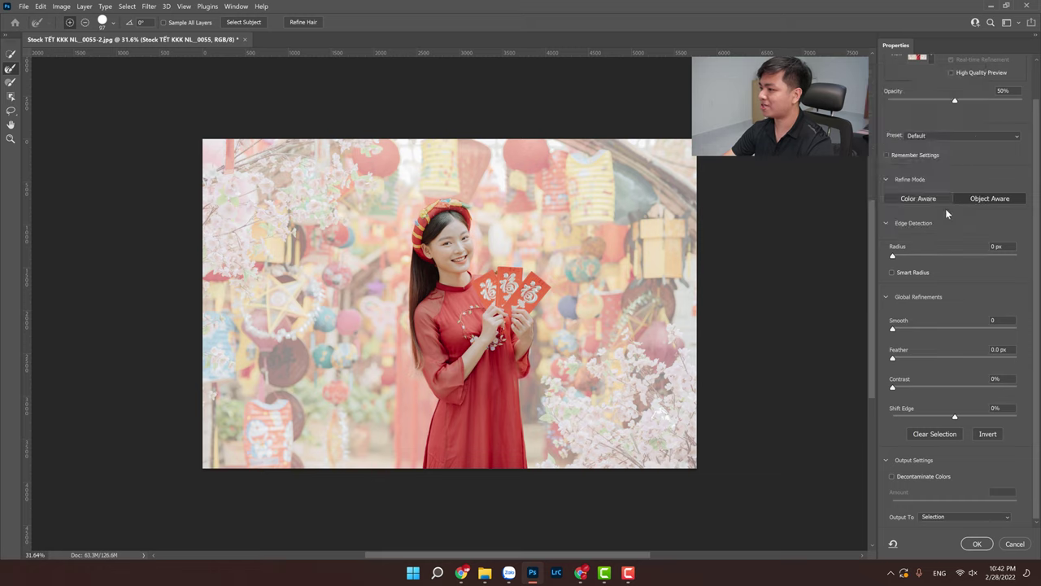
left_click(895, 329)
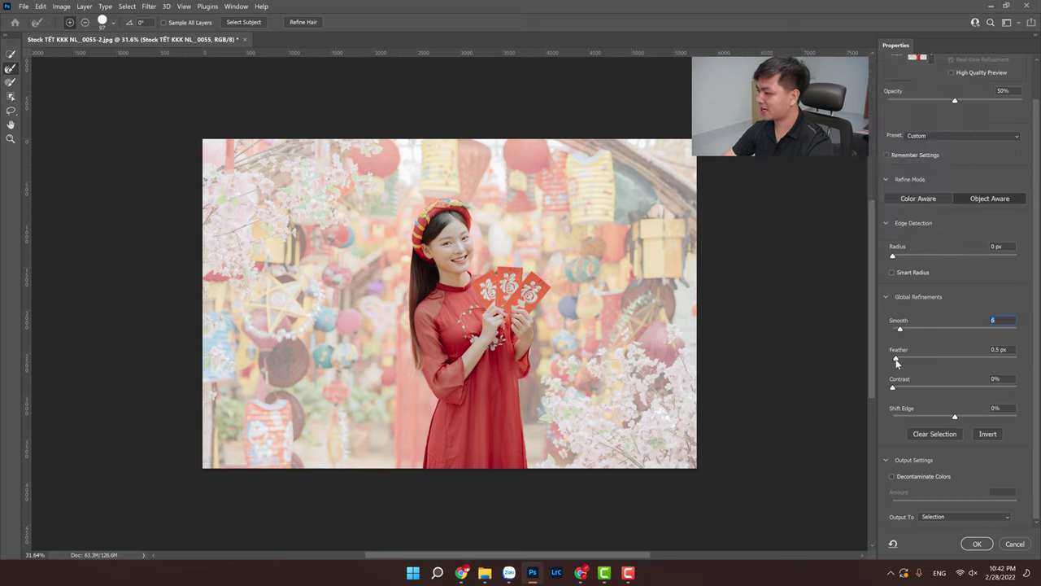
left_click_drag(897, 363, 894, 363)
left_click(930, 389)
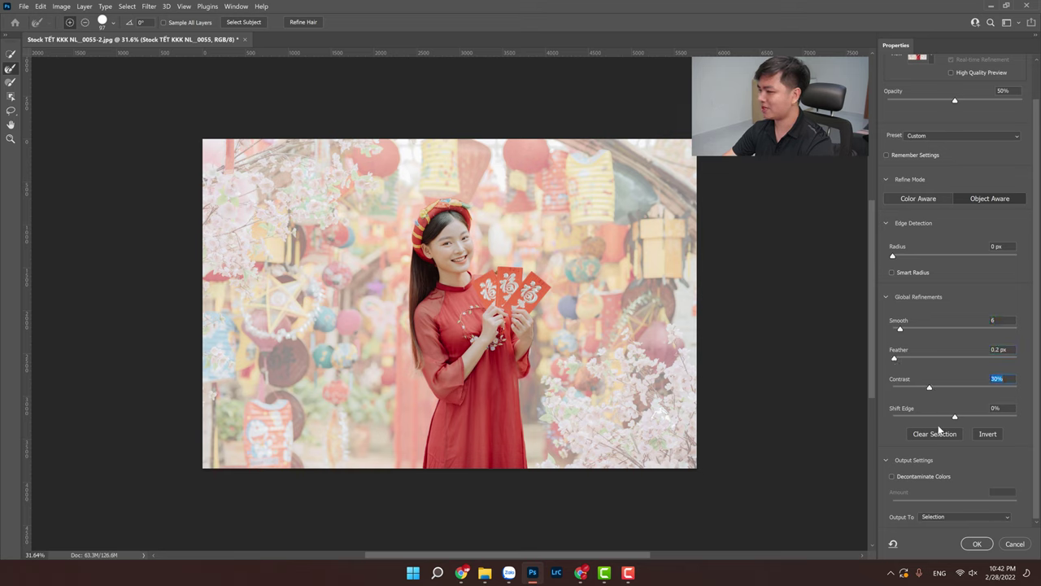
left_click(900, 478)
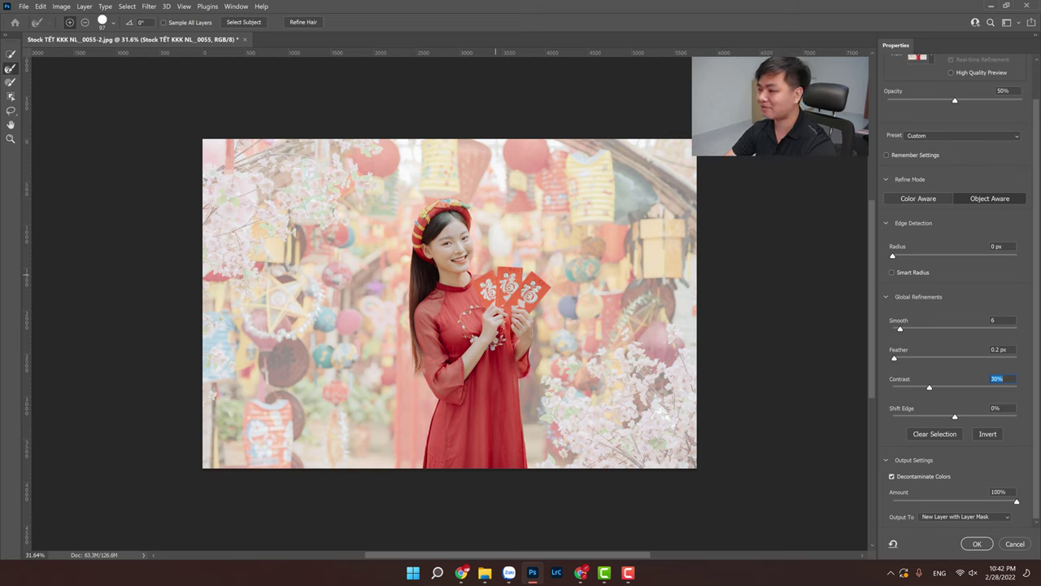
left_click(977, 543)
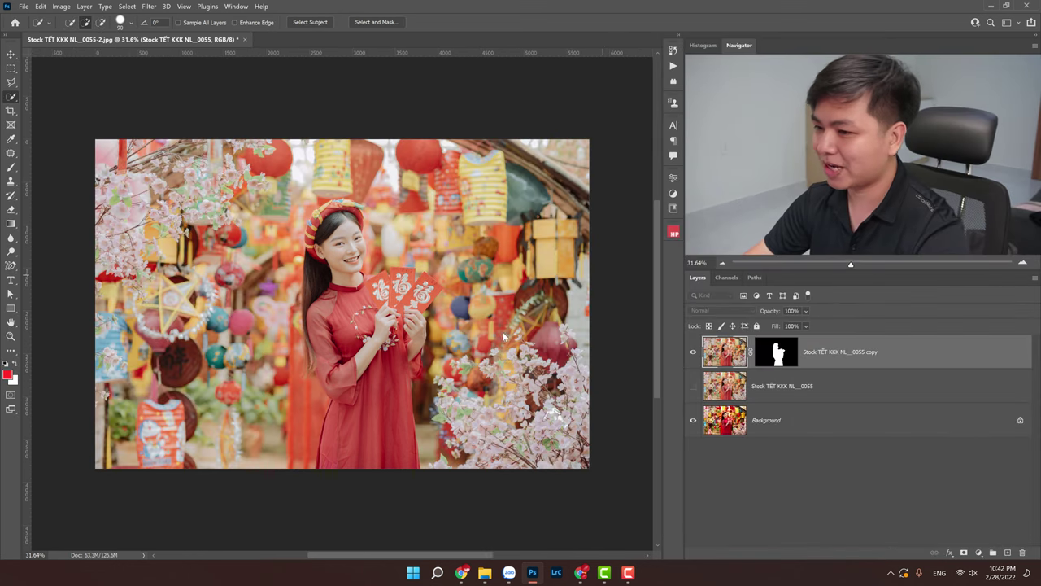
left_click(777, 351)
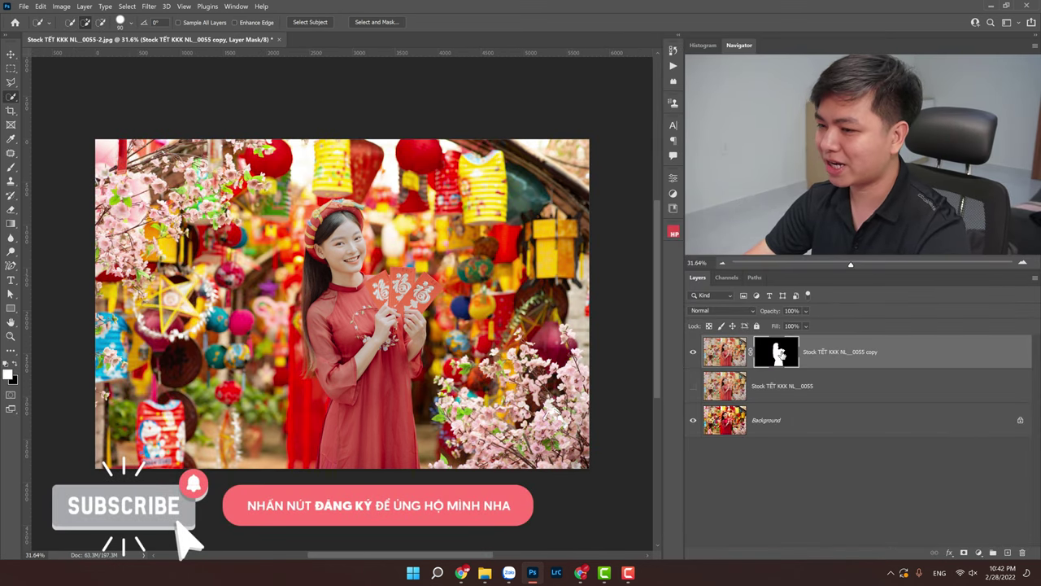
left_click(693, 386)
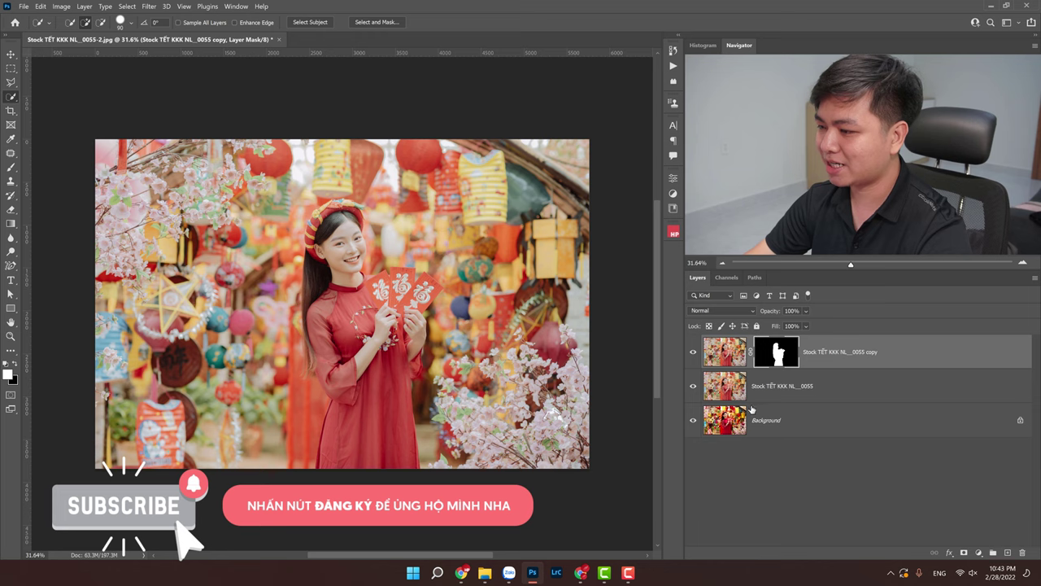
left_click(692, 353)
left_click(693, 353)
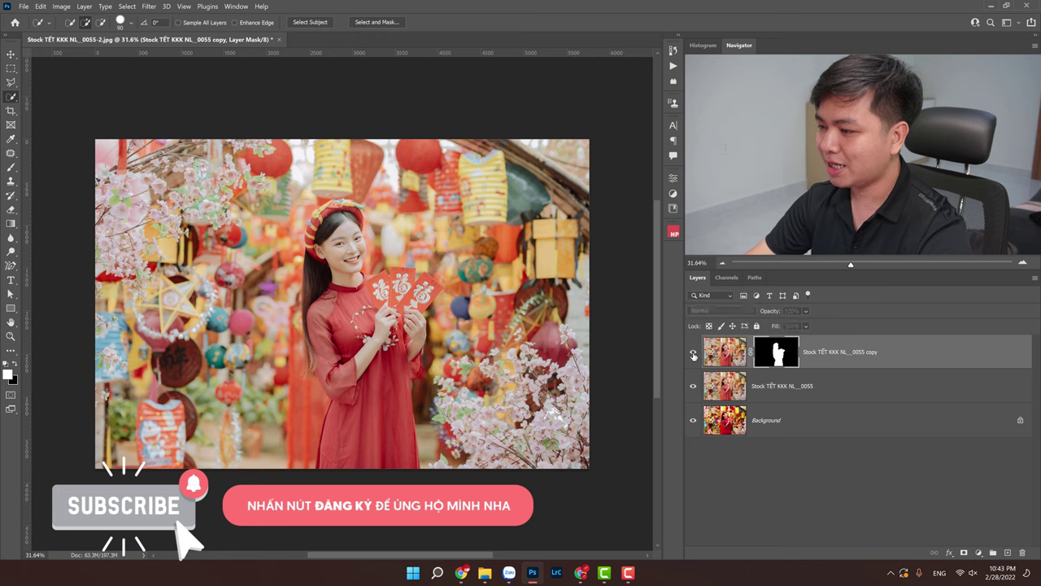
left_click(695, 354)
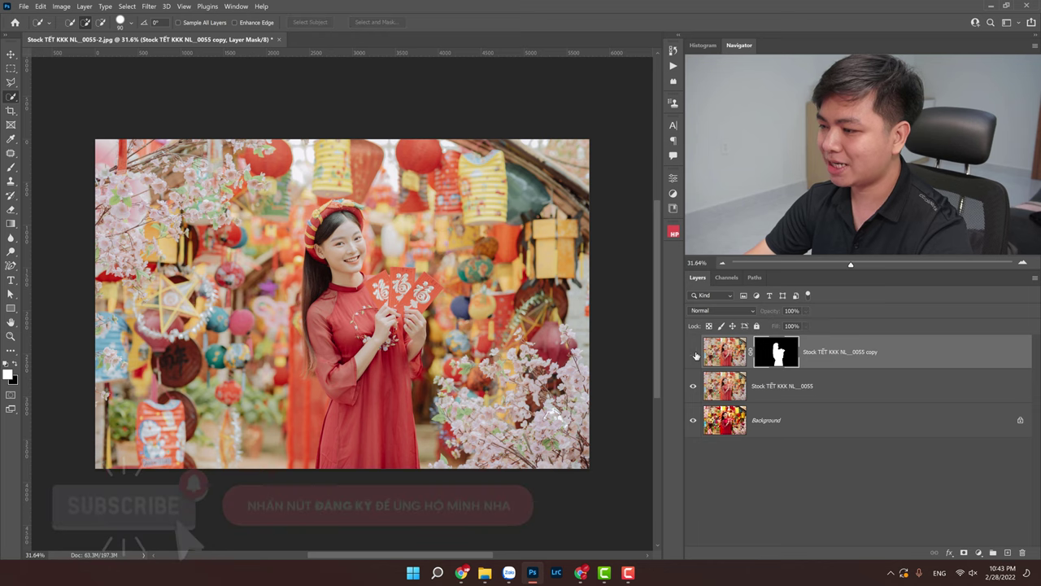
left_click(693, 352)
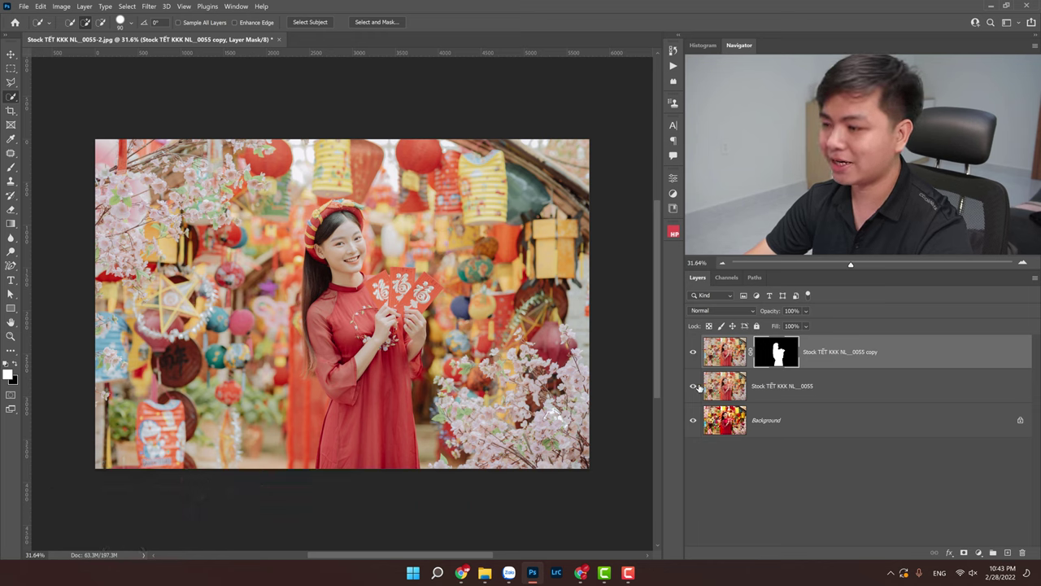
left_click(693, 386)
left_click(693, 420)
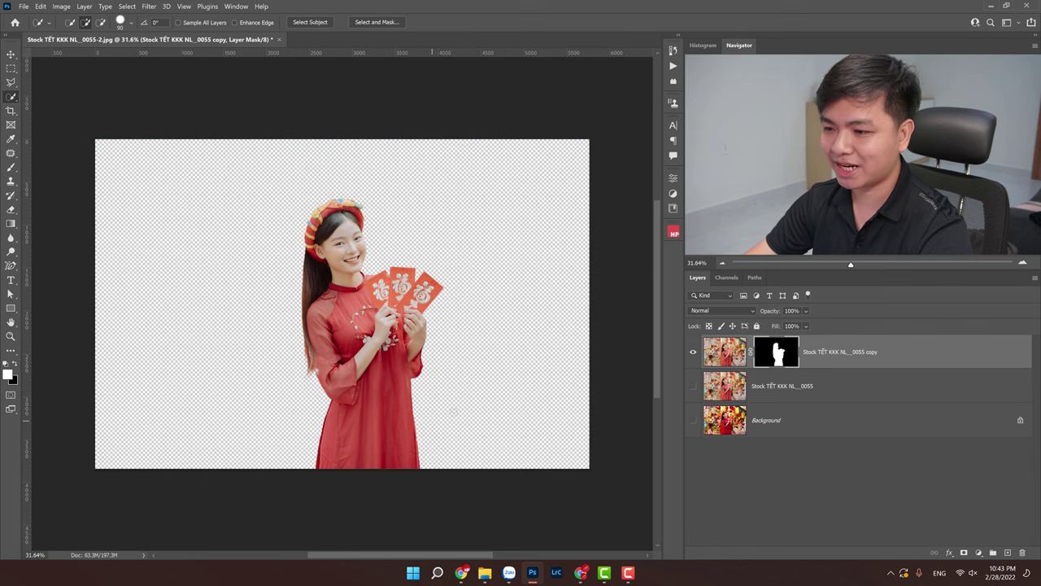
left_click(693, 420)
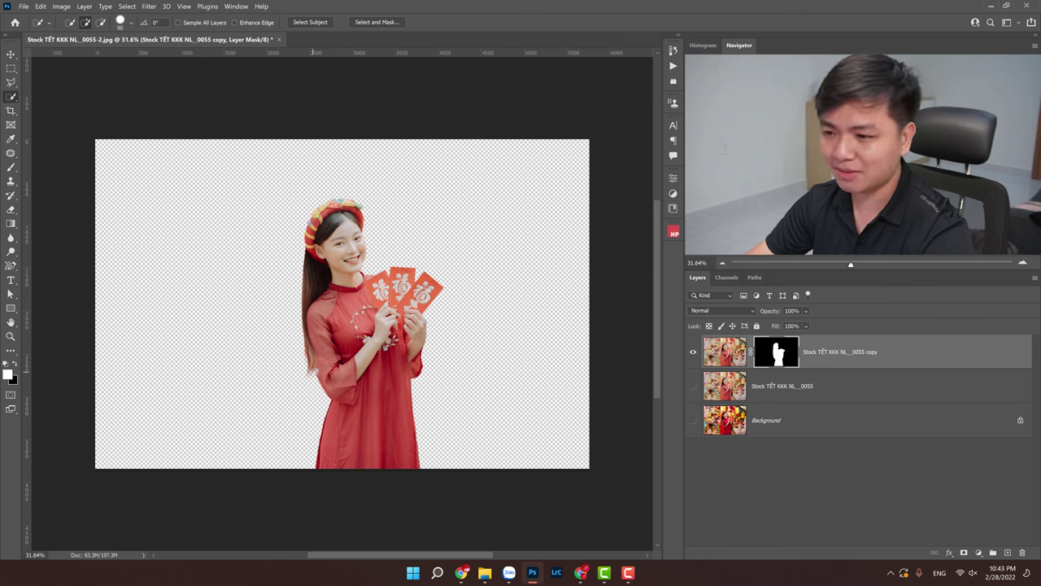
key("z")
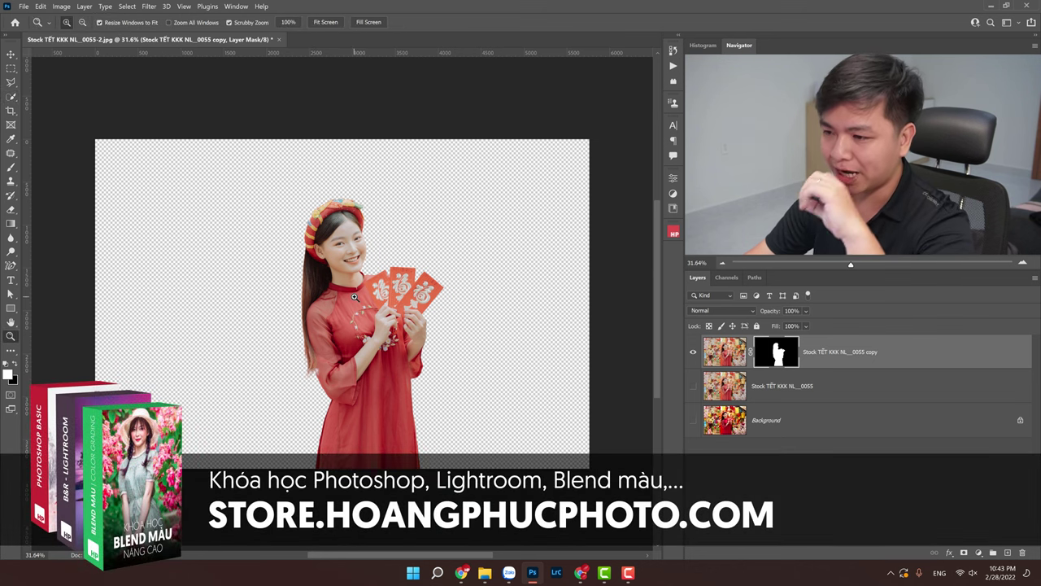
left_click(693, 386)
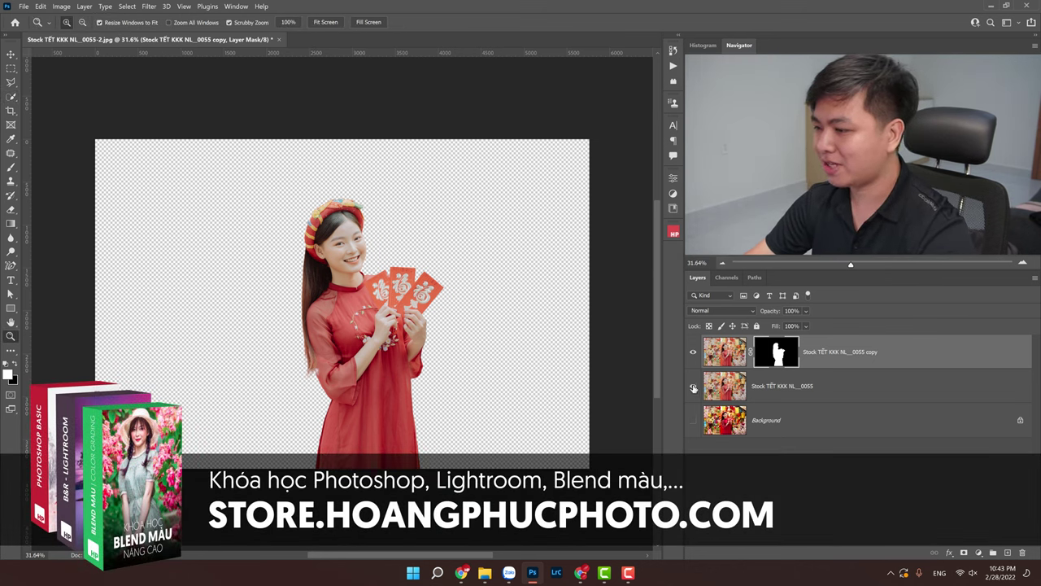
left_click(693, 421)
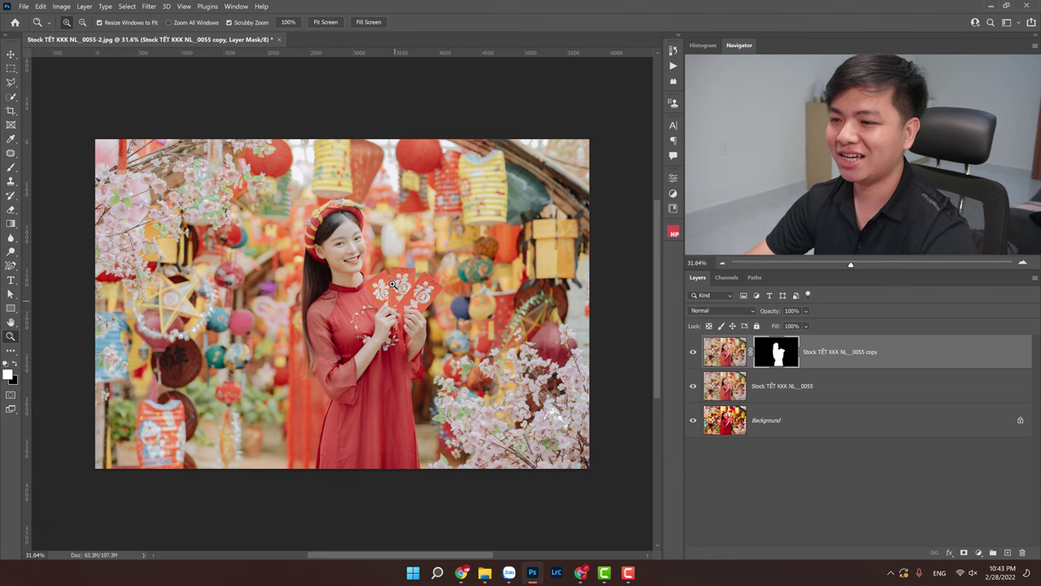
mouse_move(361, 236)
left_mouse_down()
mouse_move(395, 244)
mouse_move(318, 226)
left_mouse_up()
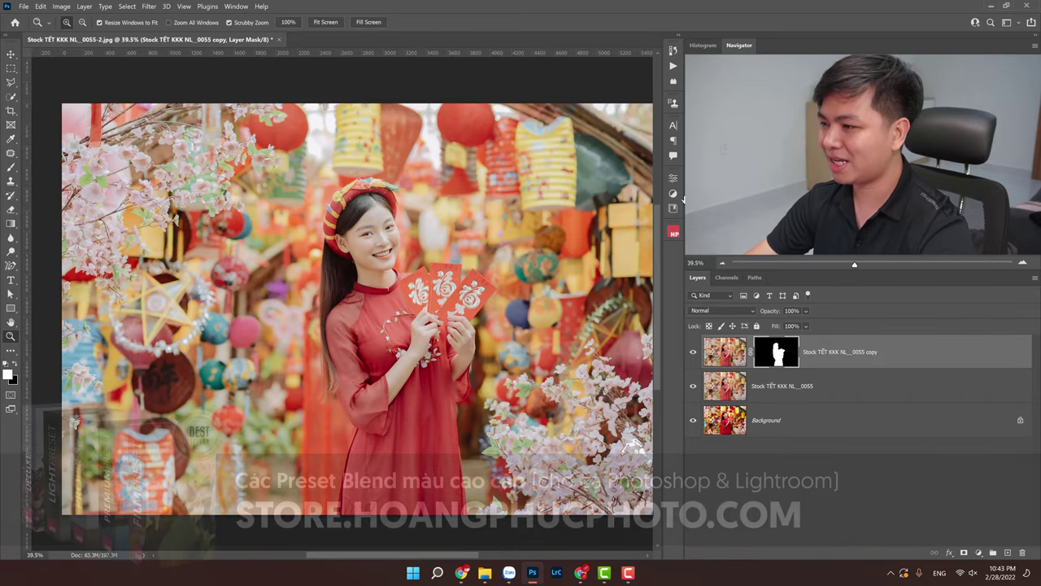
left_click(236, 6)
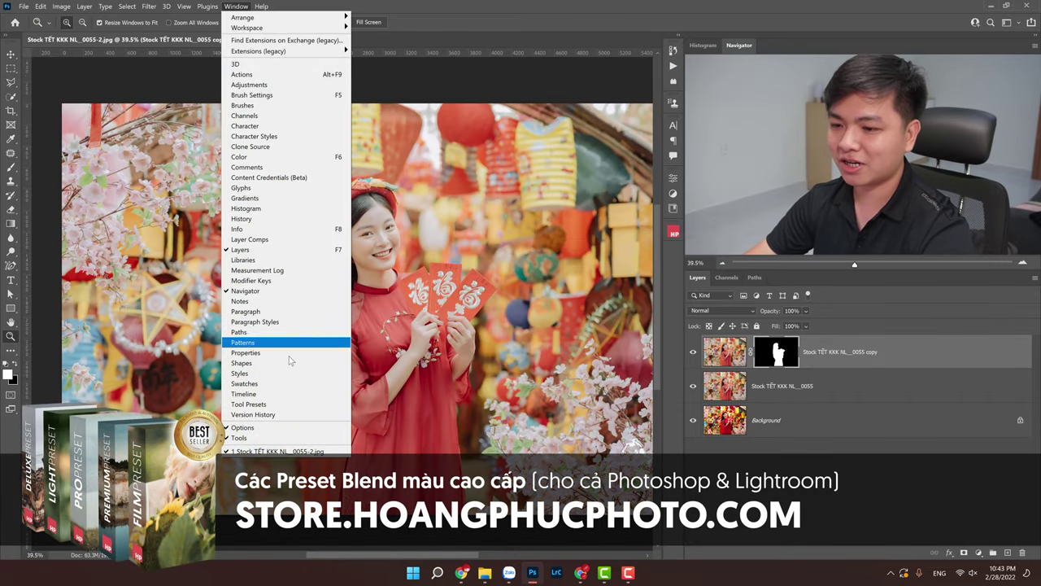
left_click(261, 353)
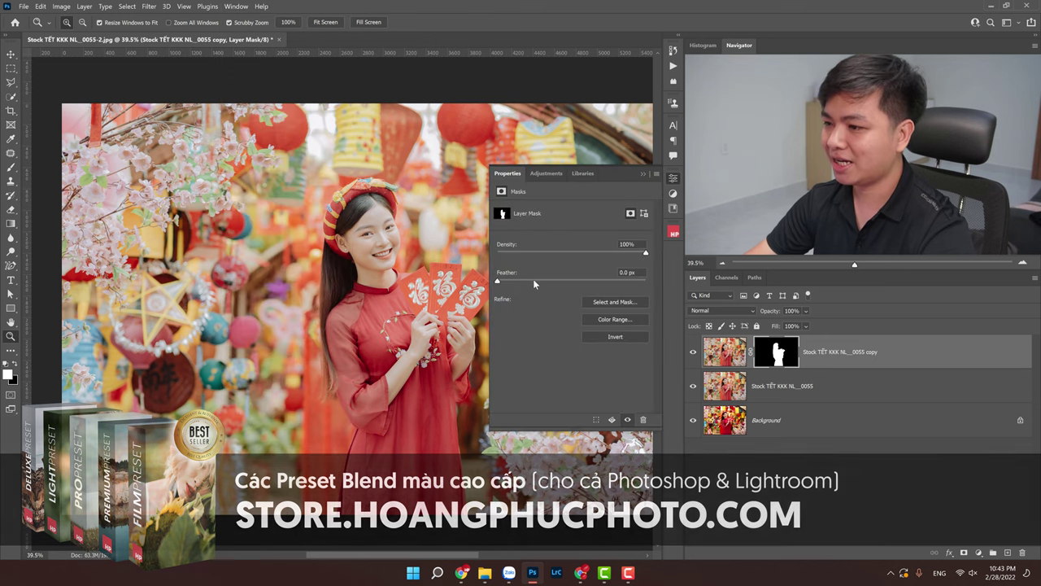
left_click_drag(498, 281, 501, 281)
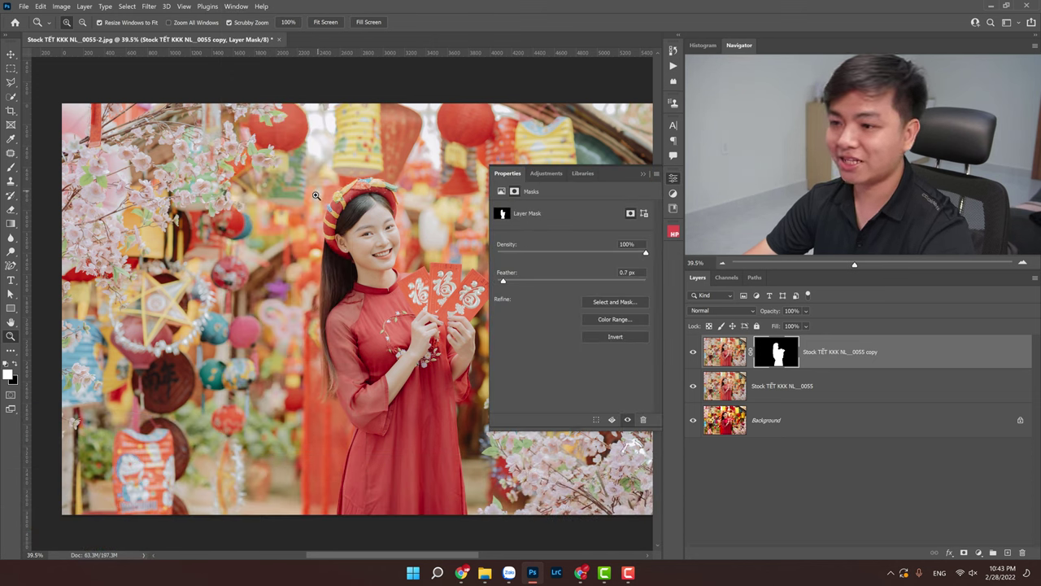
left_click(643, 173)
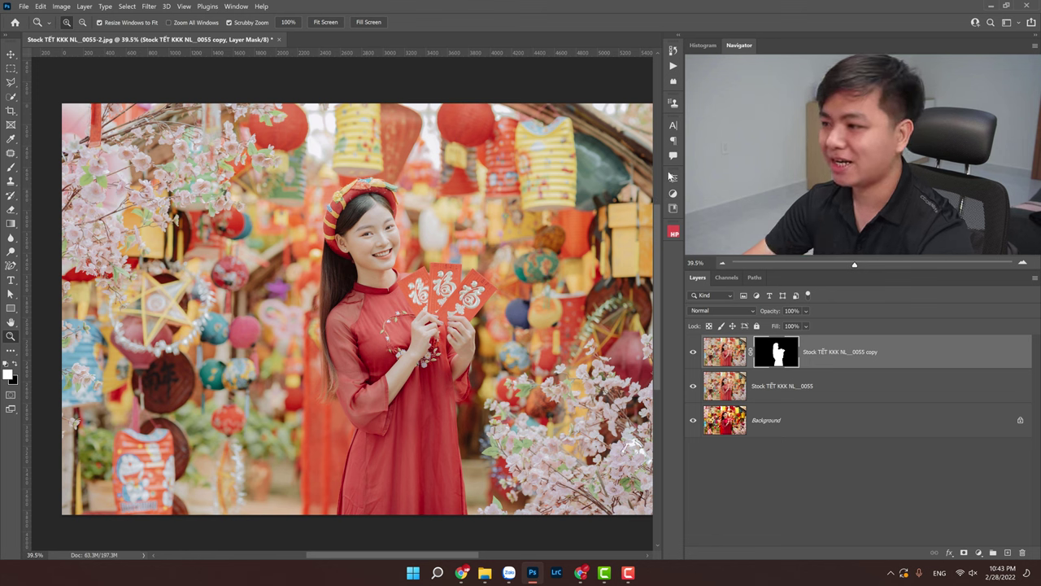
left_click(670, 176)
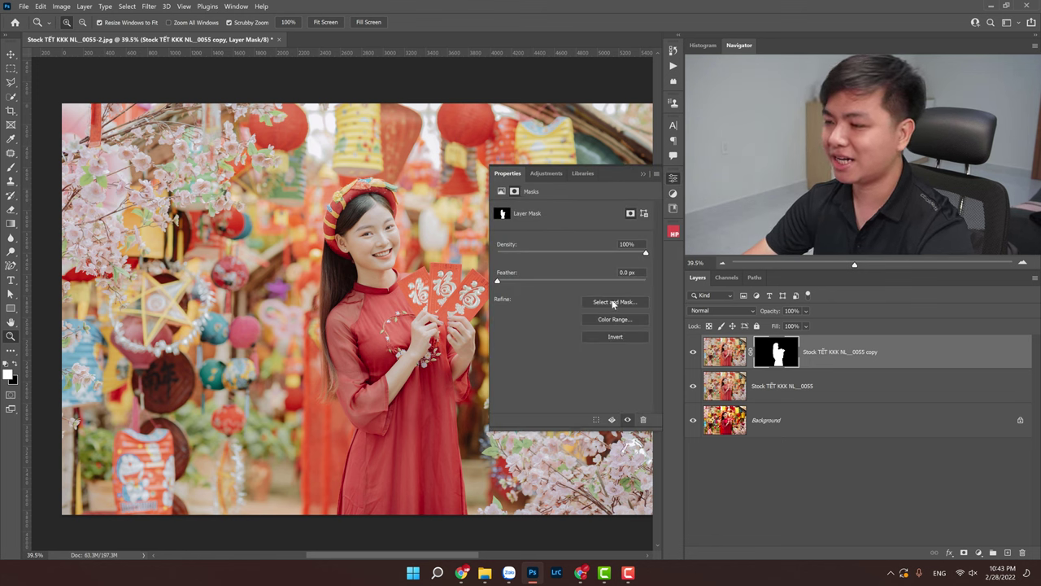
left_click(643, 174)
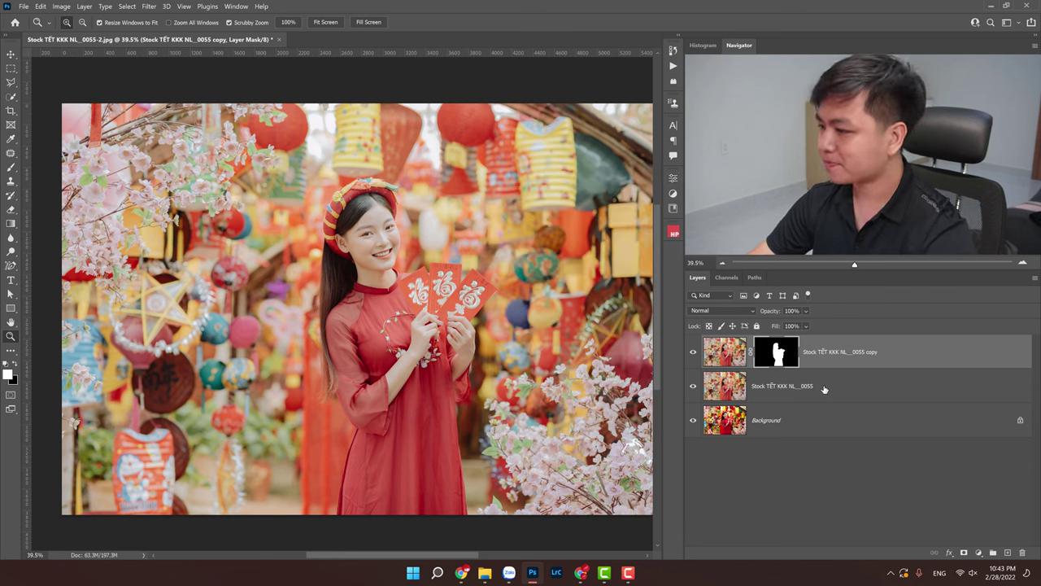
left_click(848, 394)
left_click(890, 358)
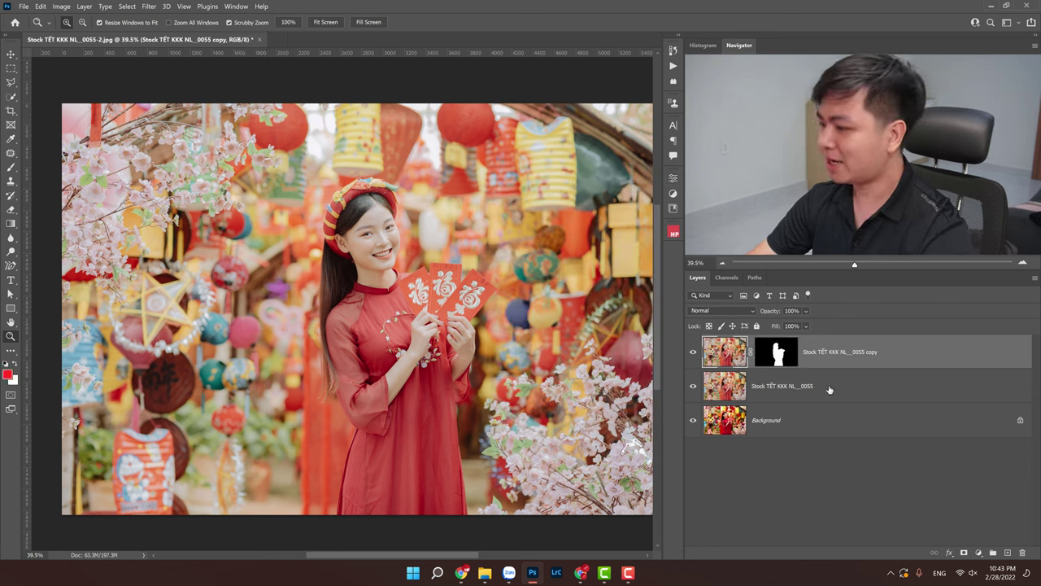
Create Group 1 and Alt-drag the copy layer's mask onto it.
left_click(992, 554)
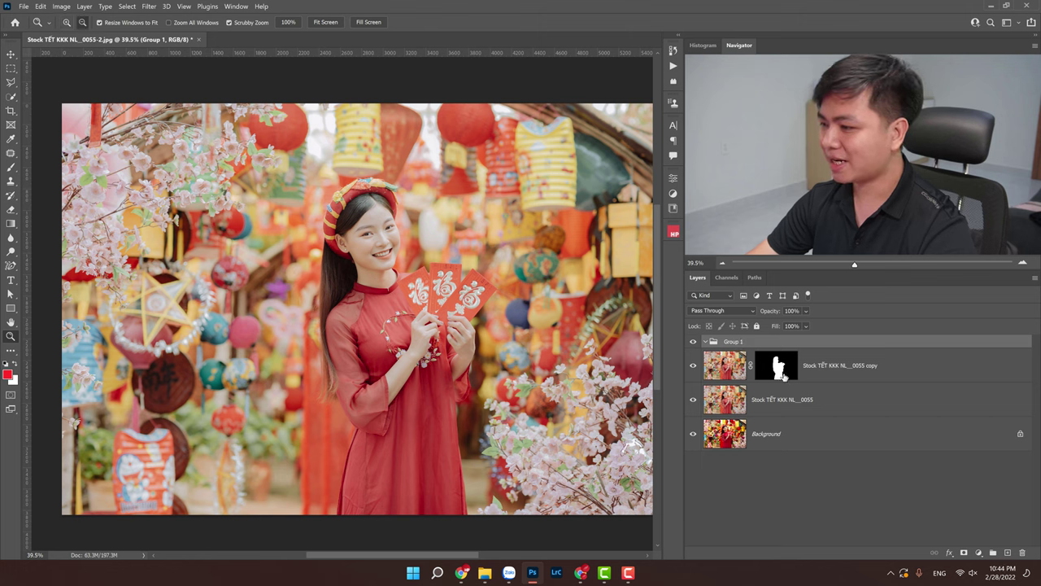
left_click_drag(783, 375, 775, 368)
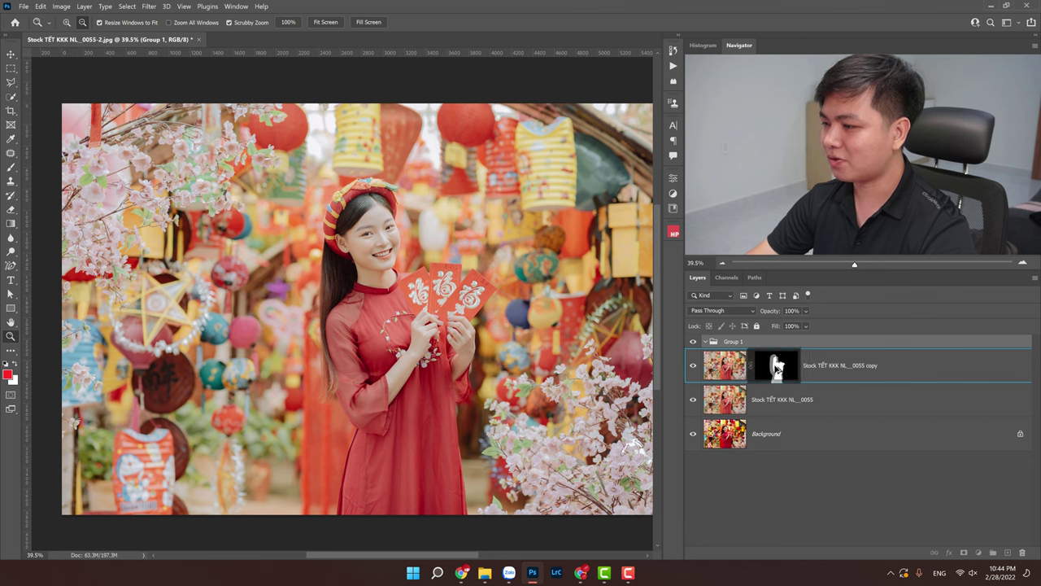
left_click_drag(775, 368, 753, 344)
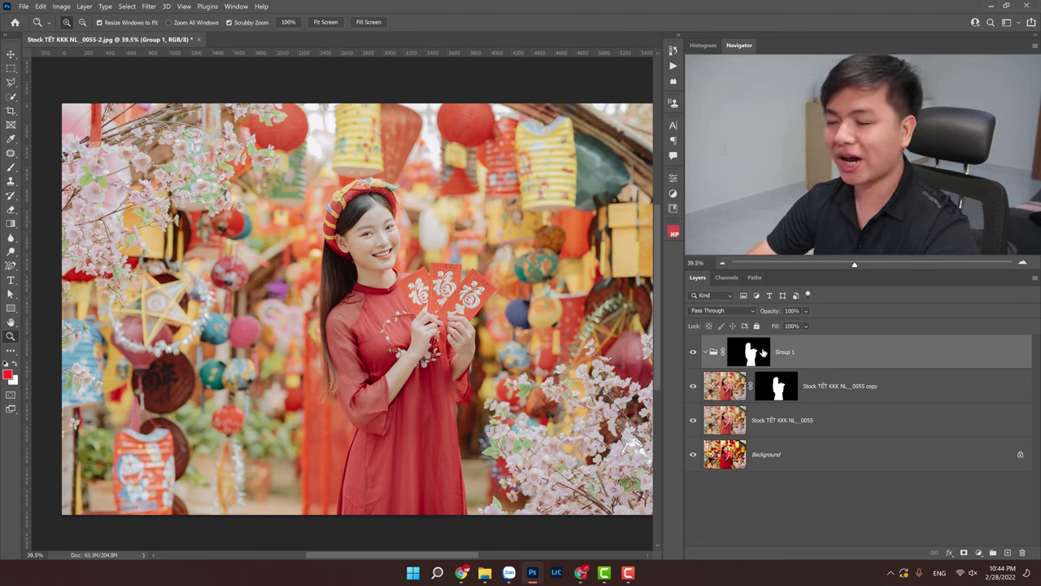
Invert Group 1's mask, rename it 'xử lý background', and move it below the copy layer.
left_click(752, 357)
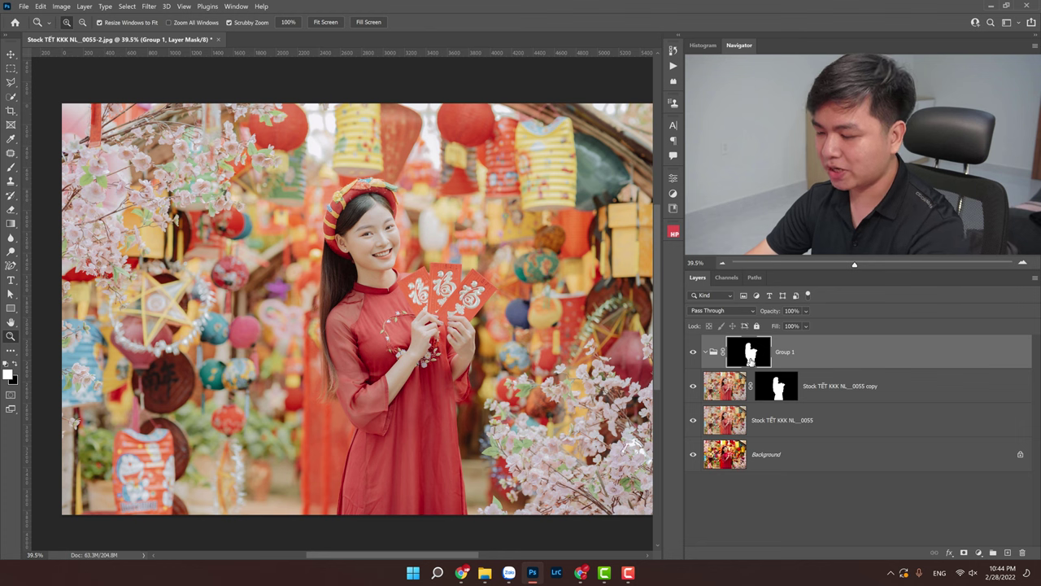
key("ctrl+i")
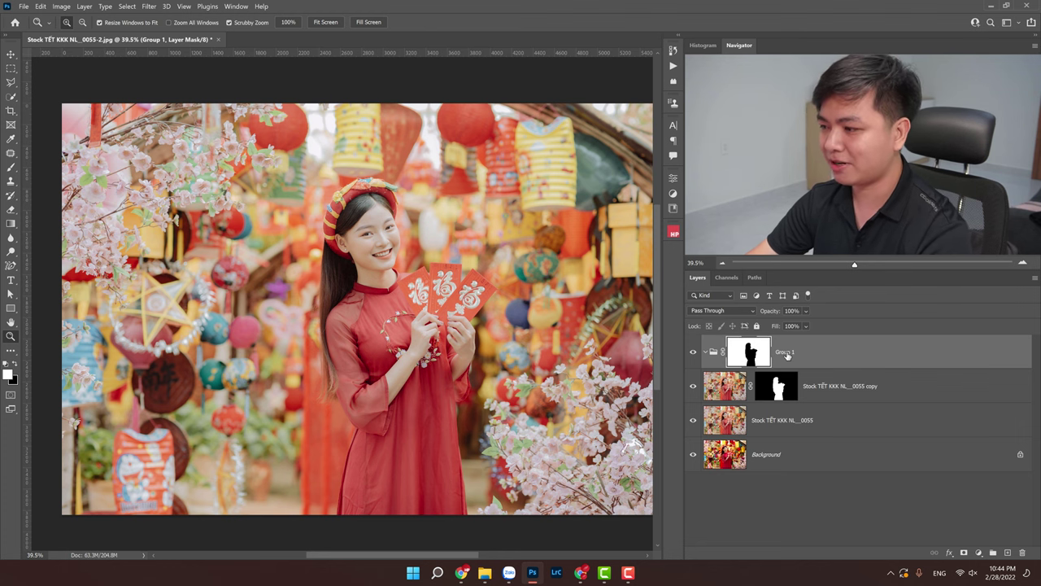
double_click(784, 351)
type("xu")
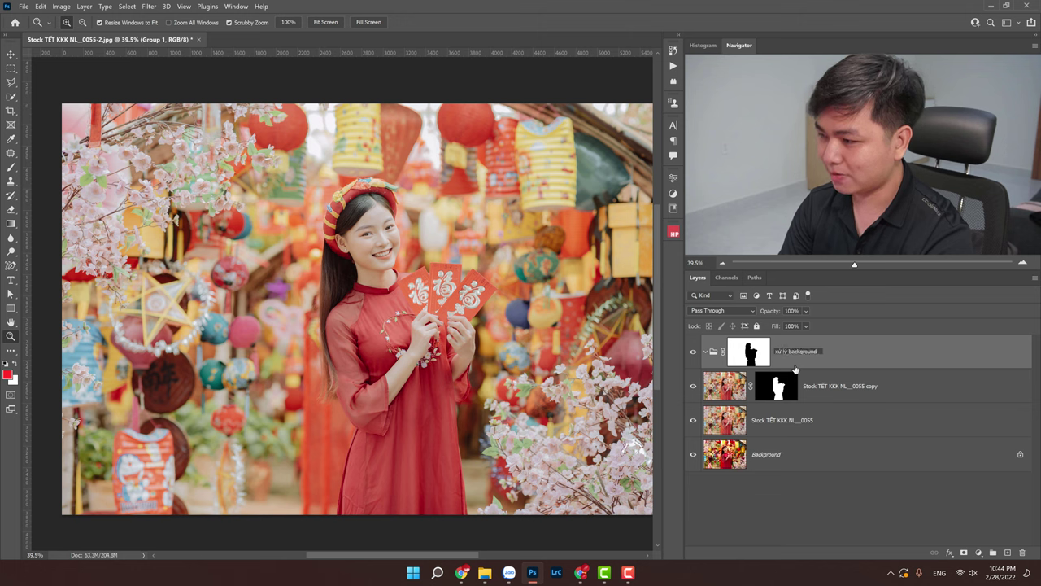
key("Return")
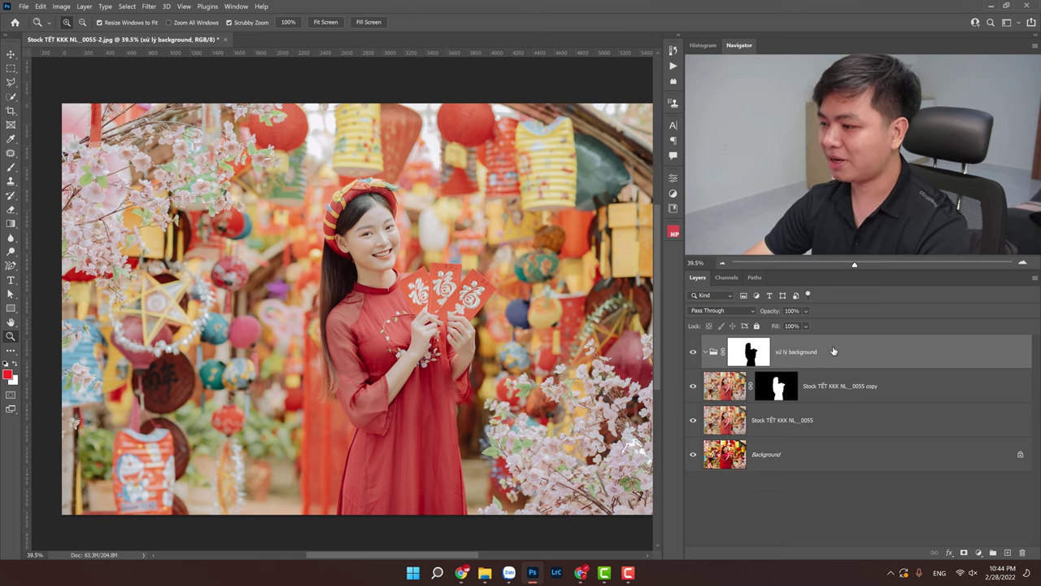
left_click_drag(833, 352, 787, 408)
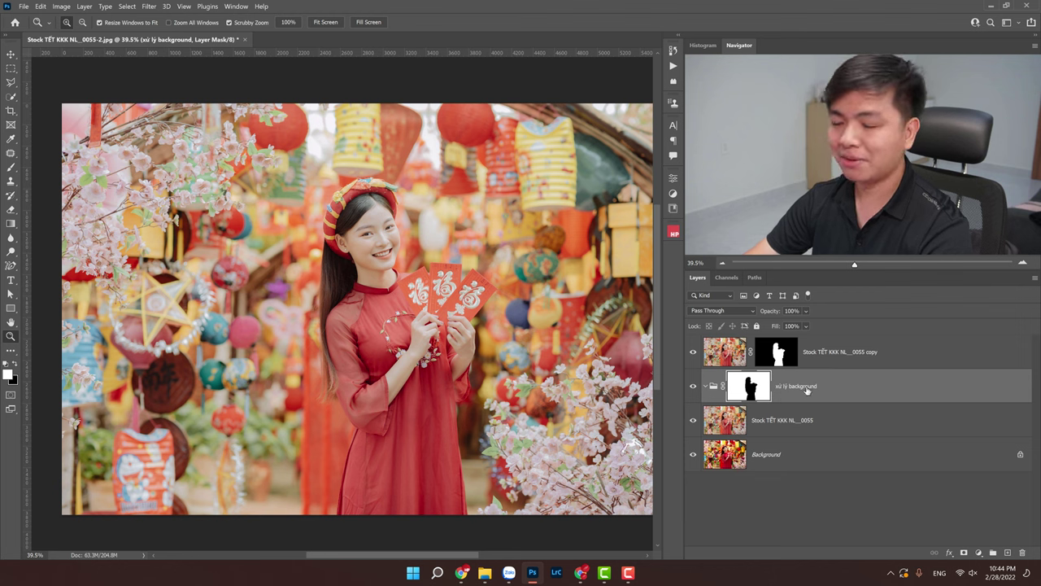
Open the new fill or adjustment layer menu, dismiss it, then reopen it.
left_click(978, 553)
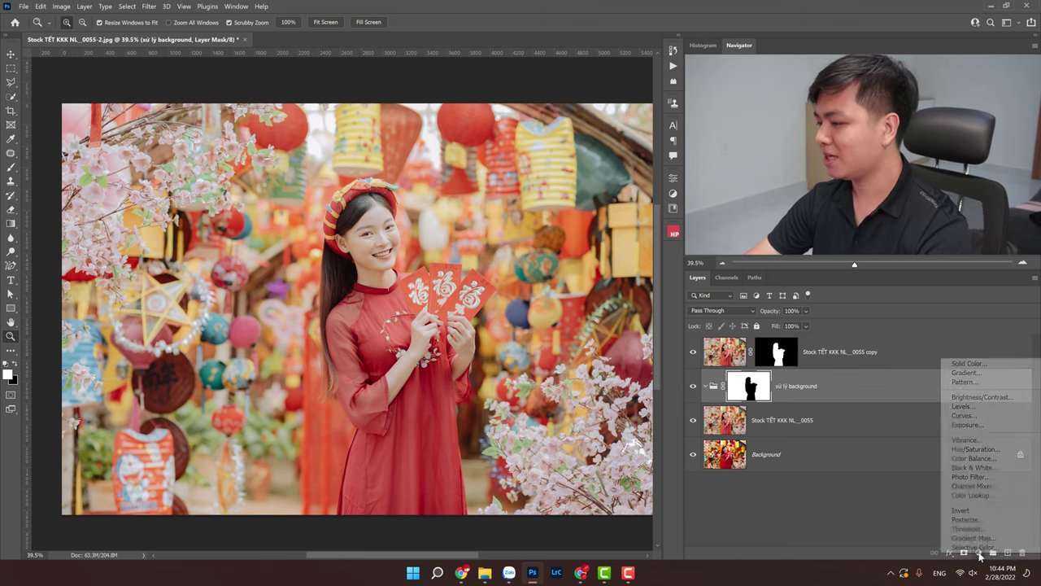
left_click(857, 482)
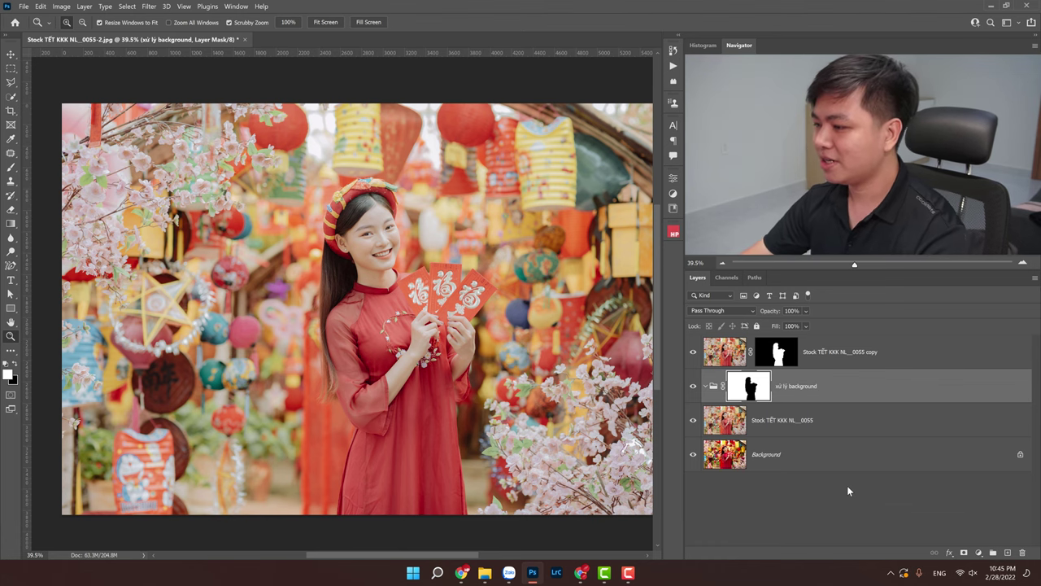
left_click(979, 552)
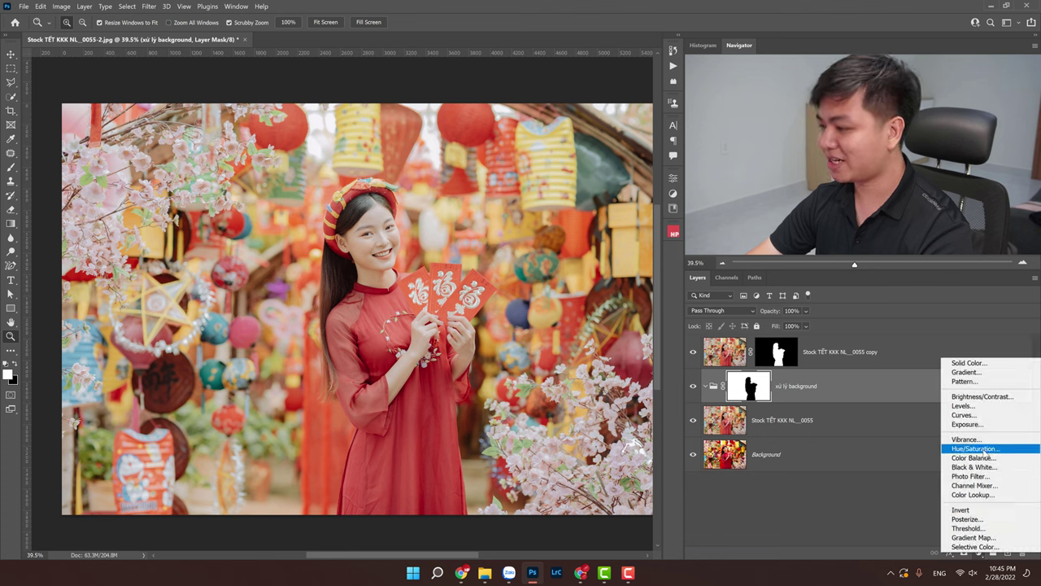
Add a Vibrance adjustment layer inside the xử lý background group and select it.
left_click(966, 440)
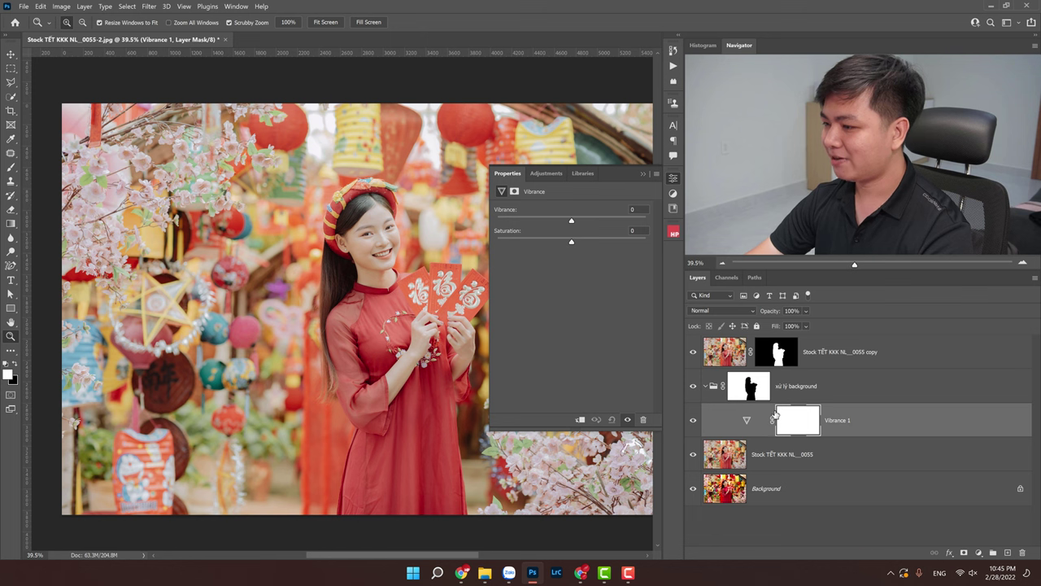
left_click(641, 173)
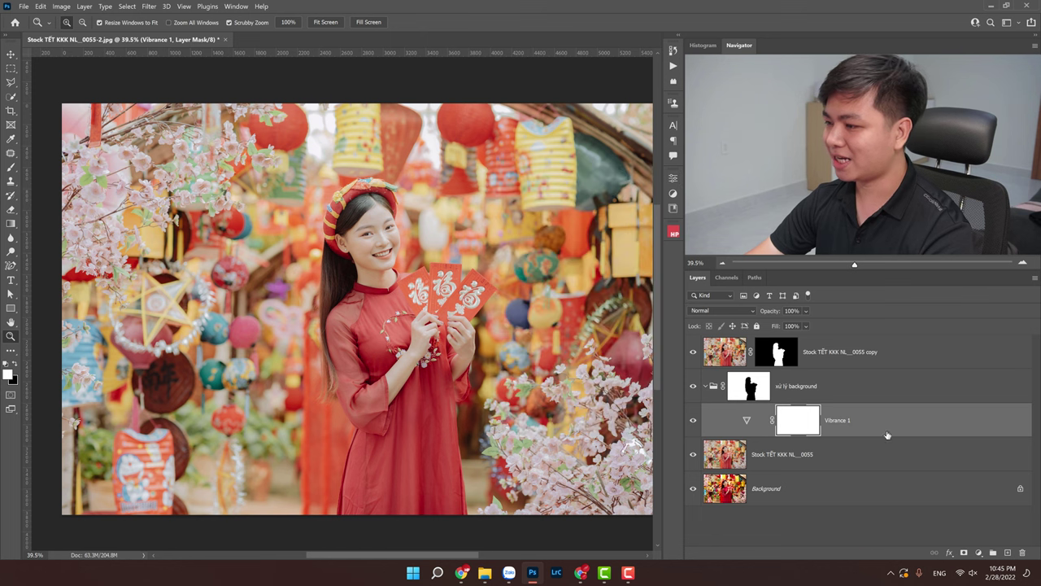
left_click(778, 392)
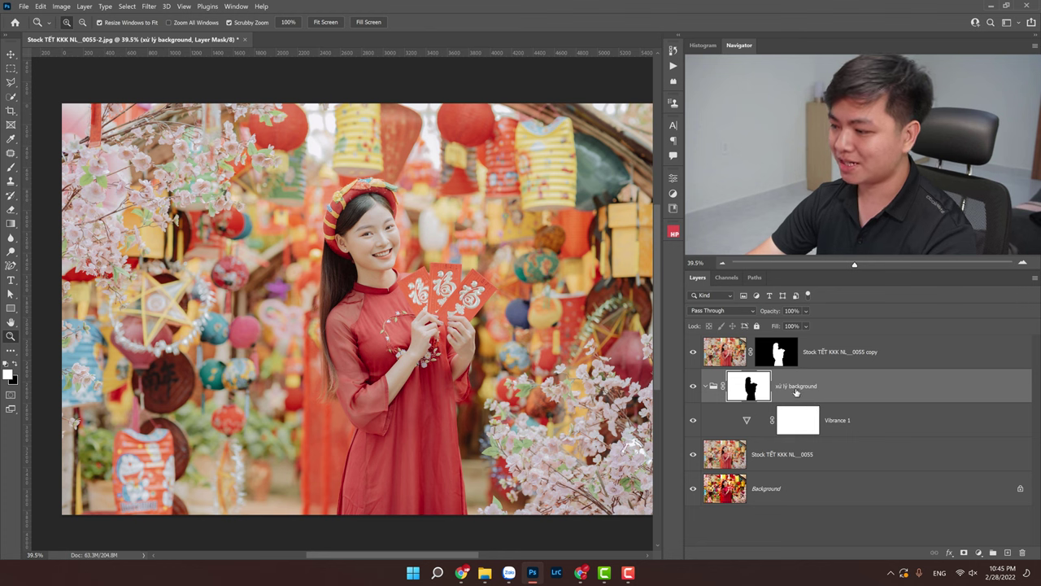
left_click(846, 420)
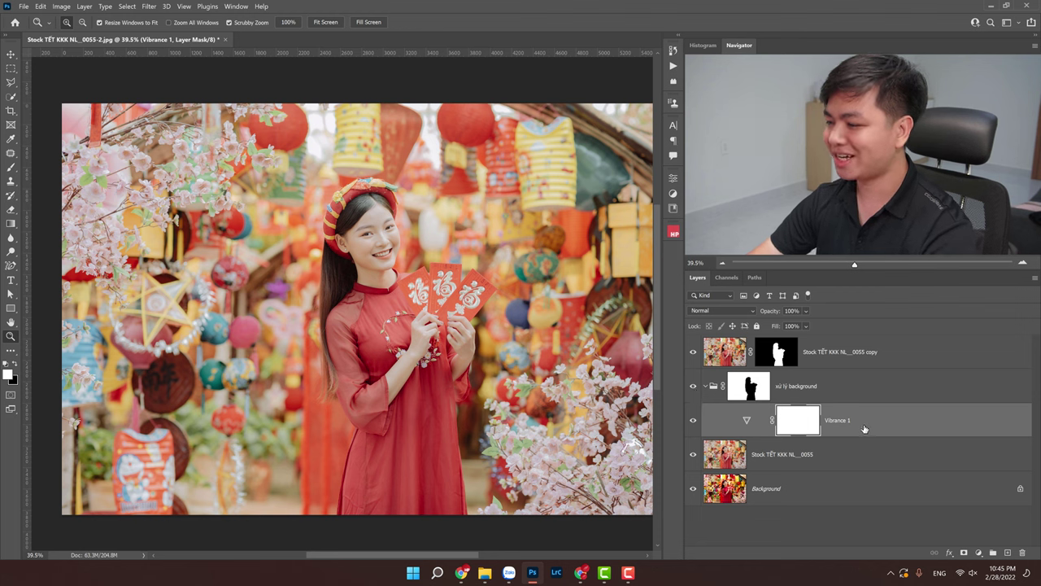
left_click(797, 389)
left_click(834, 422)
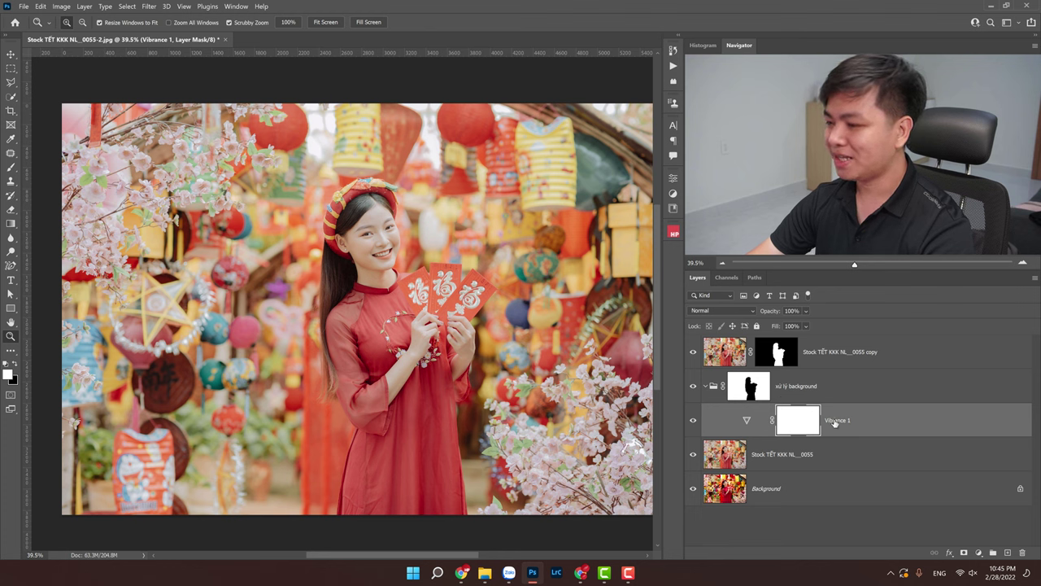
Add and then delete a Curves adjustment, leaving Vibrance 1's thumbnail targeted.
left_click(978, 553)
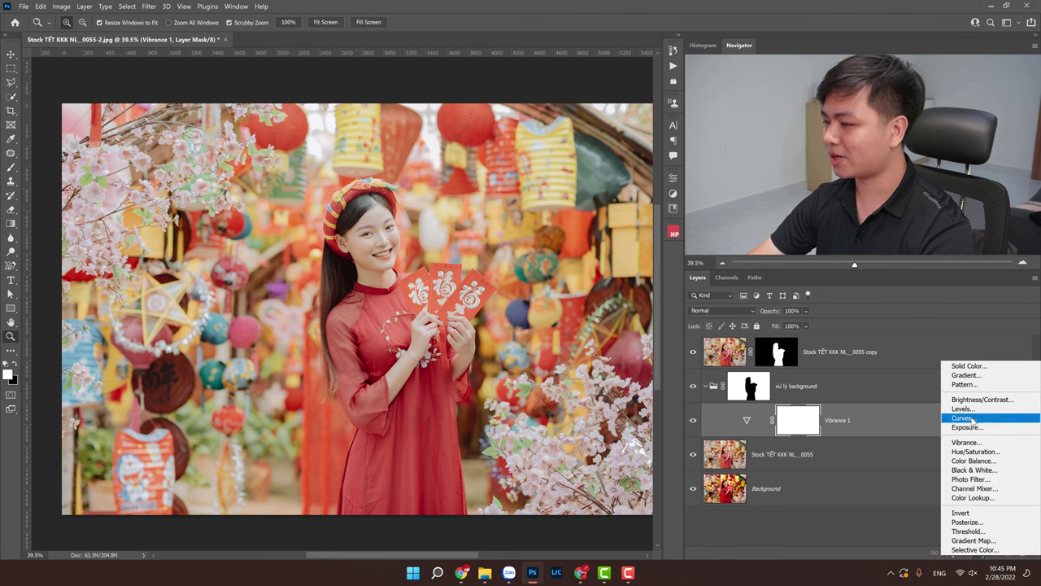
left_click(964, 419)
left_click(642, 174)
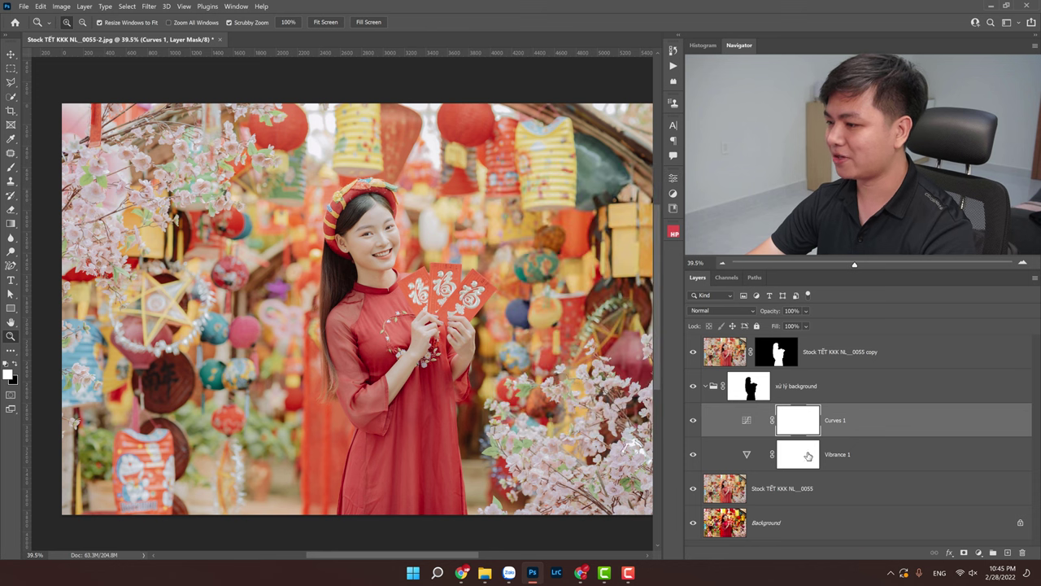
left_click(707, 386)
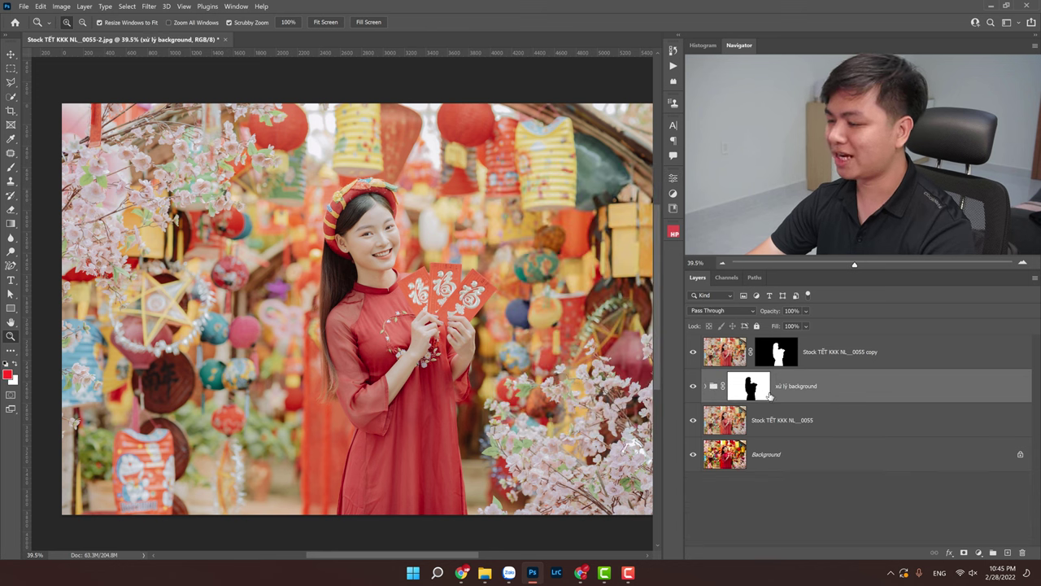
left_click(707, 387)
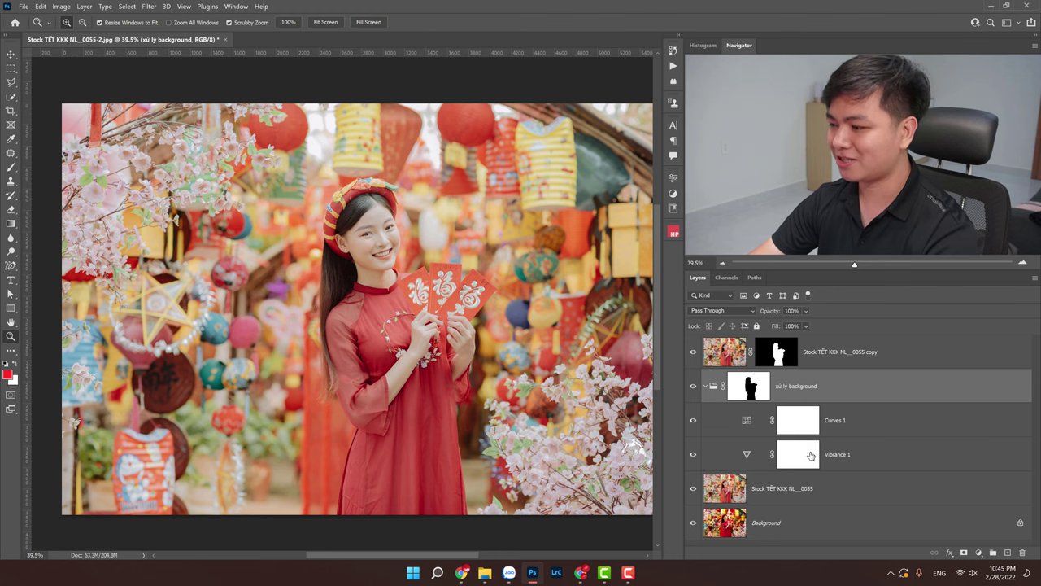
left_click(884, 425)
key("Delete")
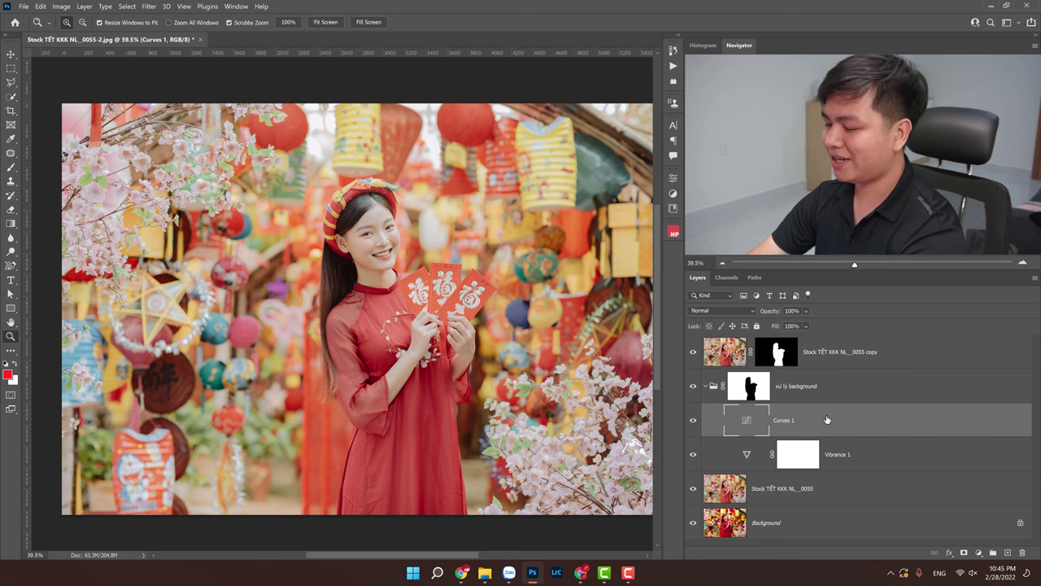
key("Delete")
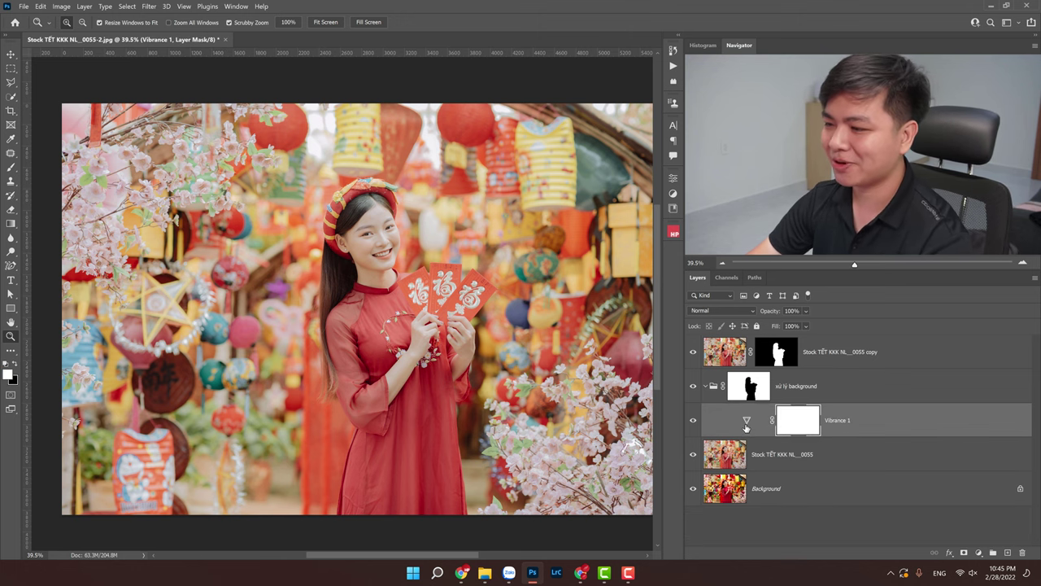
left_click(746, 423)
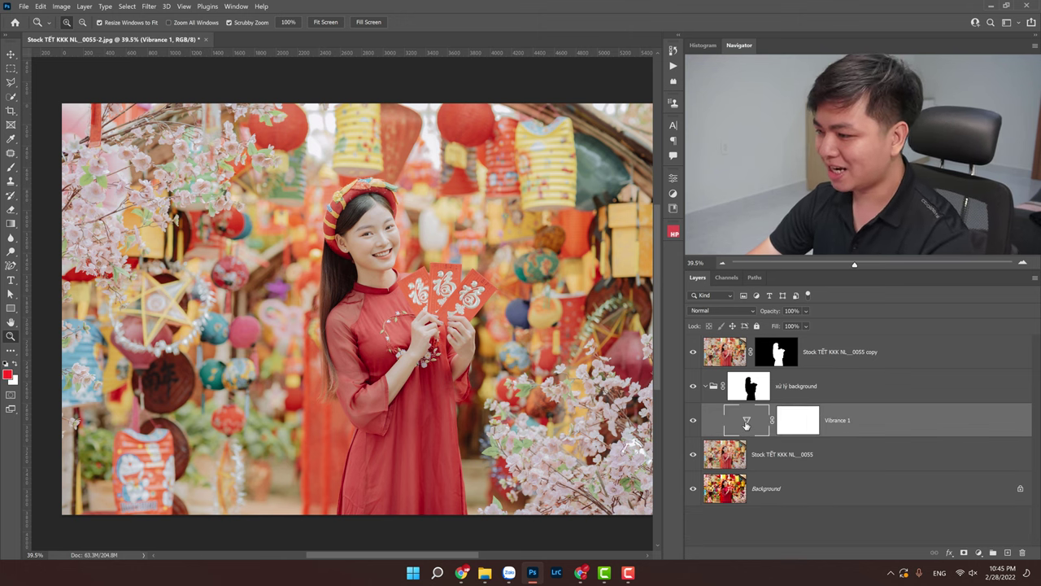
Set Vibrance 1 to about -11 Vibrance with Saturation kept at 0.
double_click(746, 423)
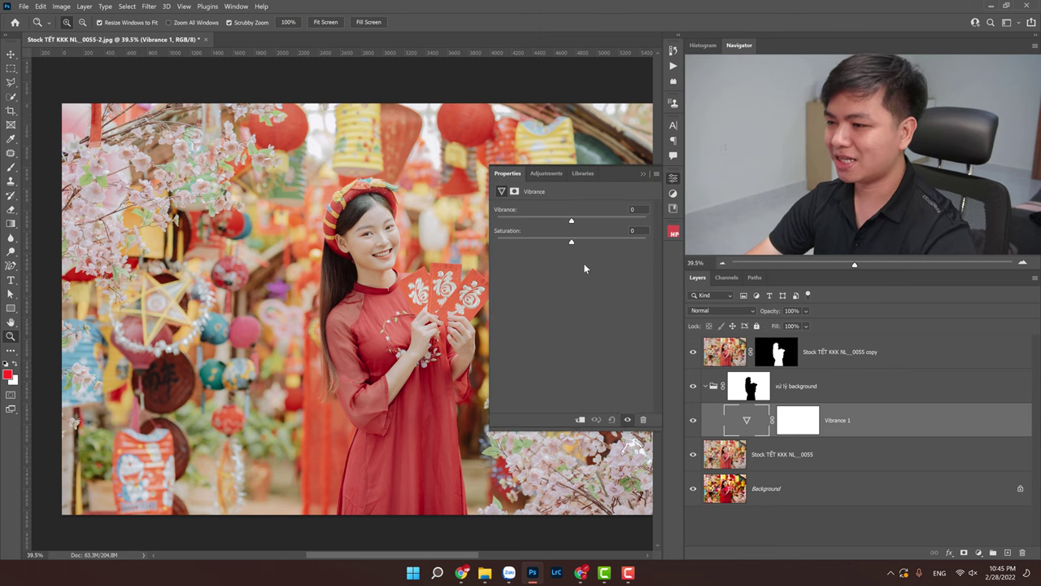
mouse_move(571, 221)
left_mouse_down()
mouse_move(543, 221)
mouse_move(558, 221)
mouse_move(567, 242)
left_mouse_up()
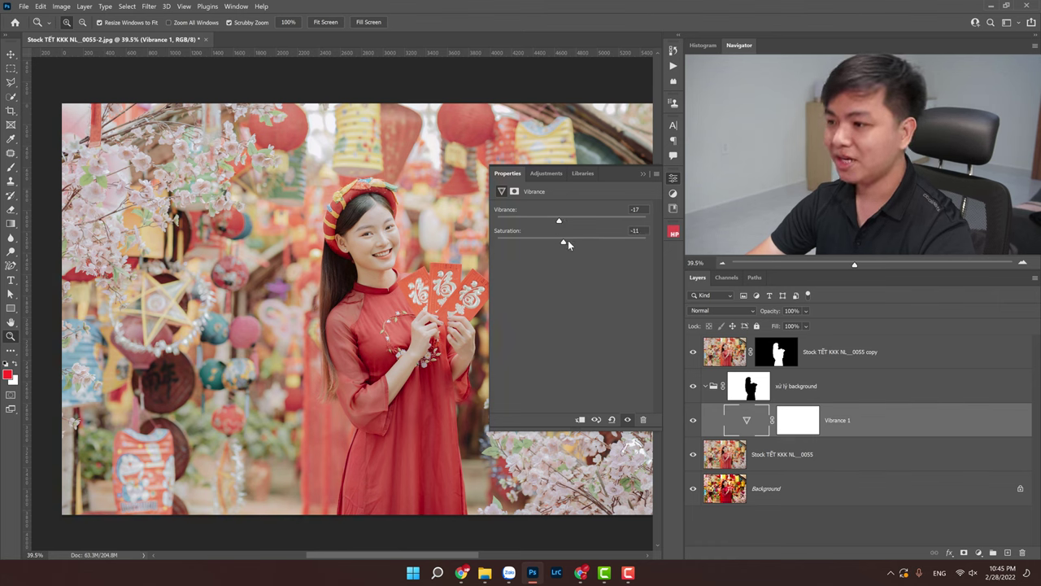
left_click_drag(568, 242, 570, 241)
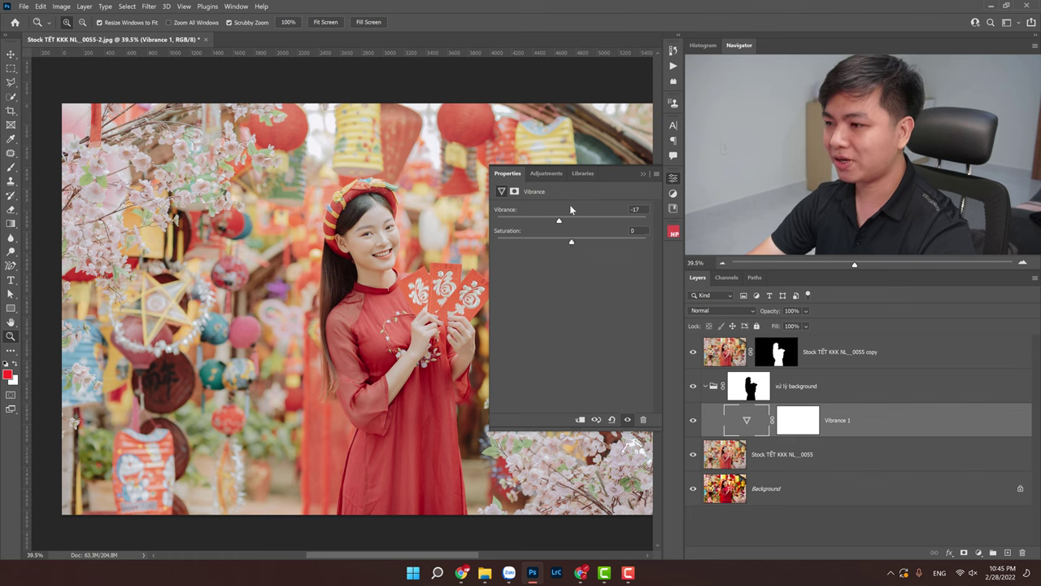
left_click_drag(558, 222, 559, 223)
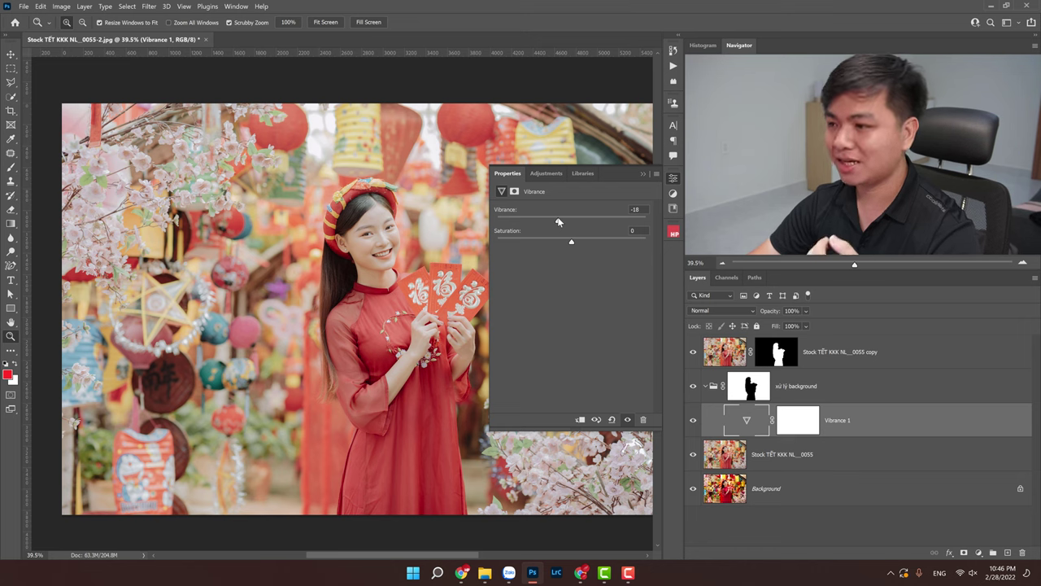
mouse_move(559, 222)
left_mouse_down()
mouse_move(547, 222)
mouse_move(563, 222)
left_mouse_up()
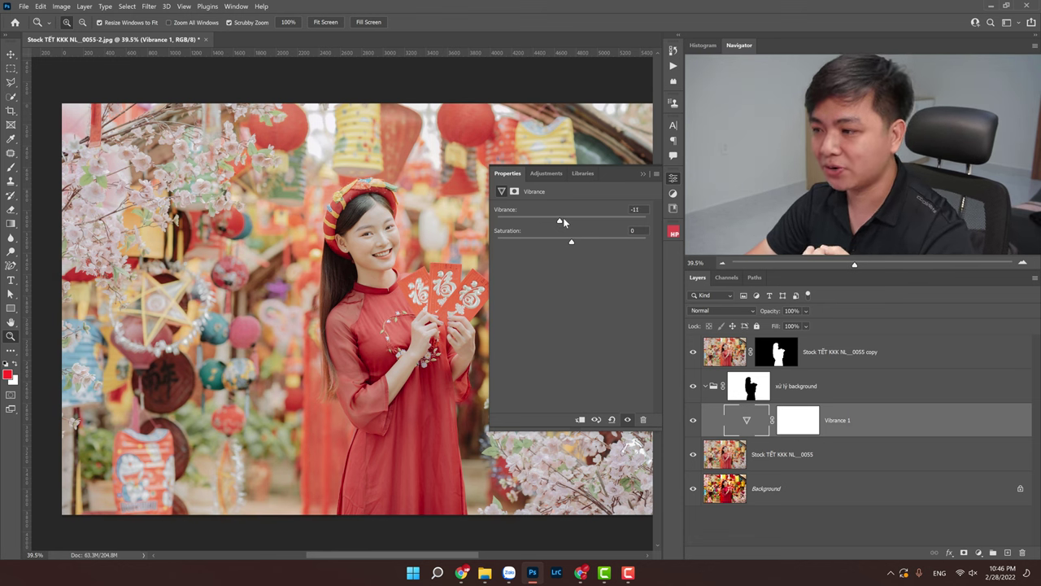
Select the Stock copy layer and add a Vibrance adjustment above it.
left_click(643, 173)
left_click(905, 366)
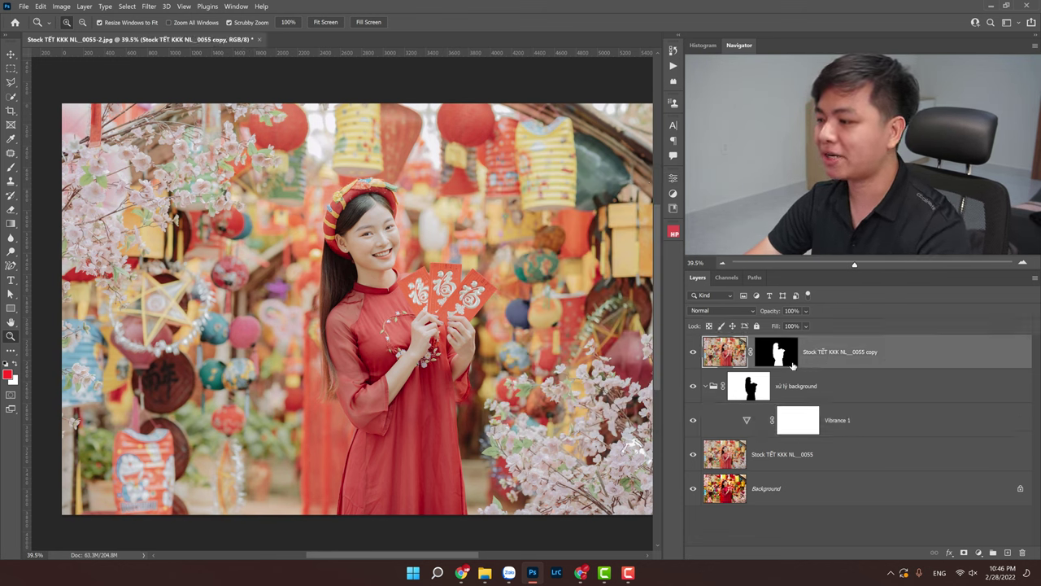
left_click(979, 552)
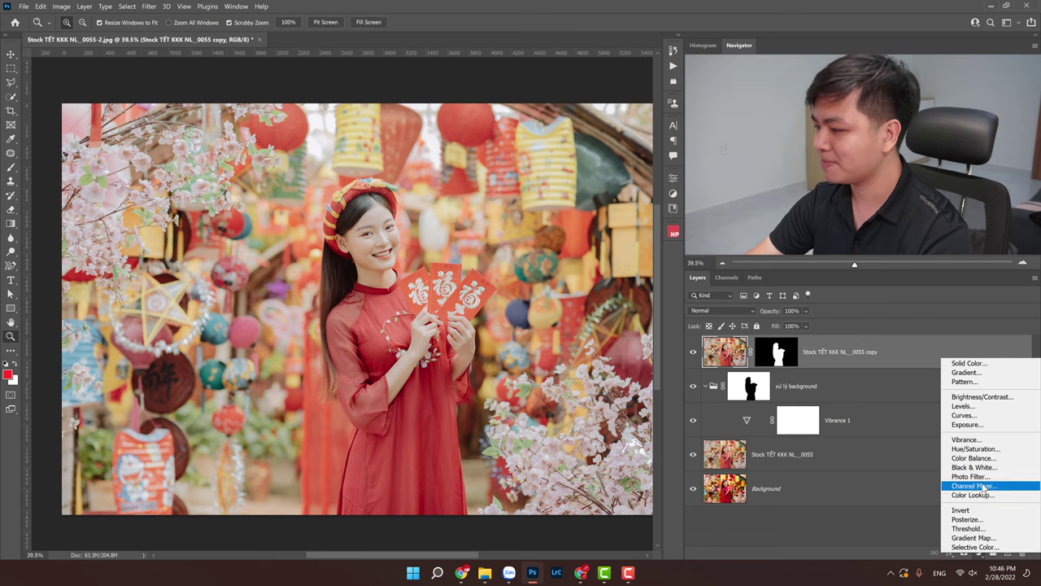
left_click(977, 440)
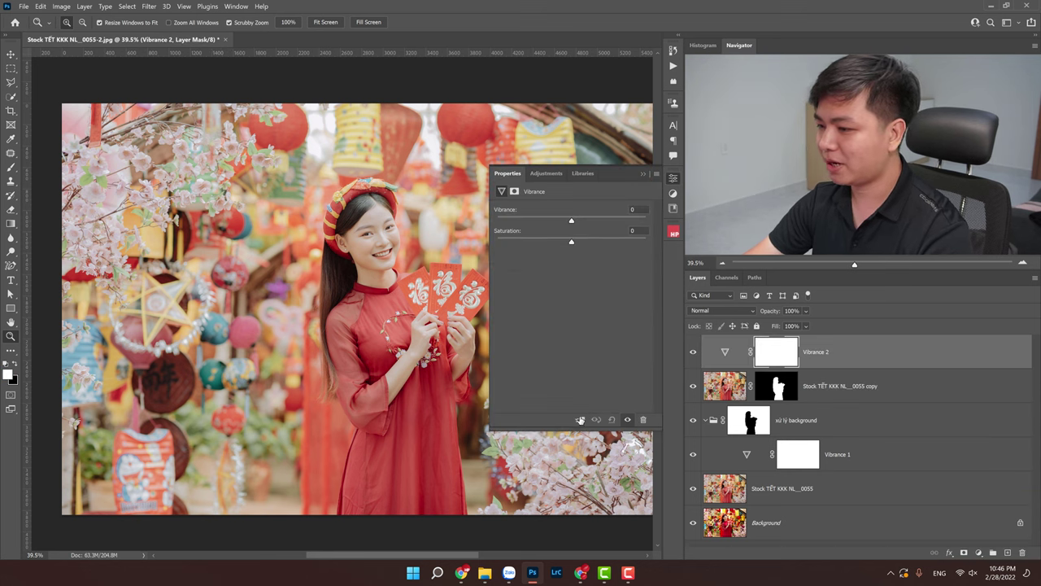
Clip Vibrance 2 to the subject copy with Vibrance +21, then show History.
right_click(872, 350)
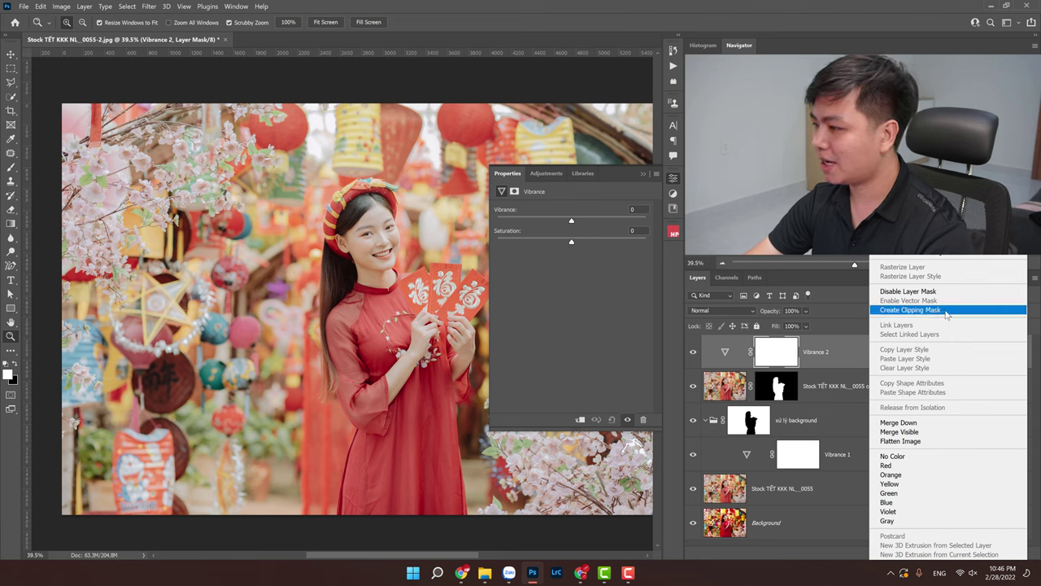
left_click(927, 310)
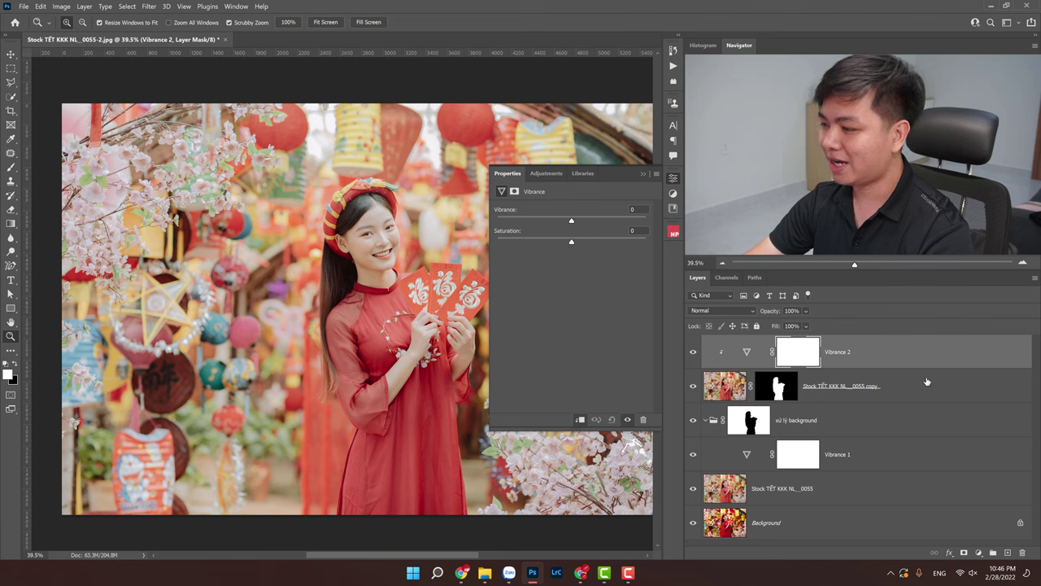
left_click(838, 389)
left_click(781, 355)
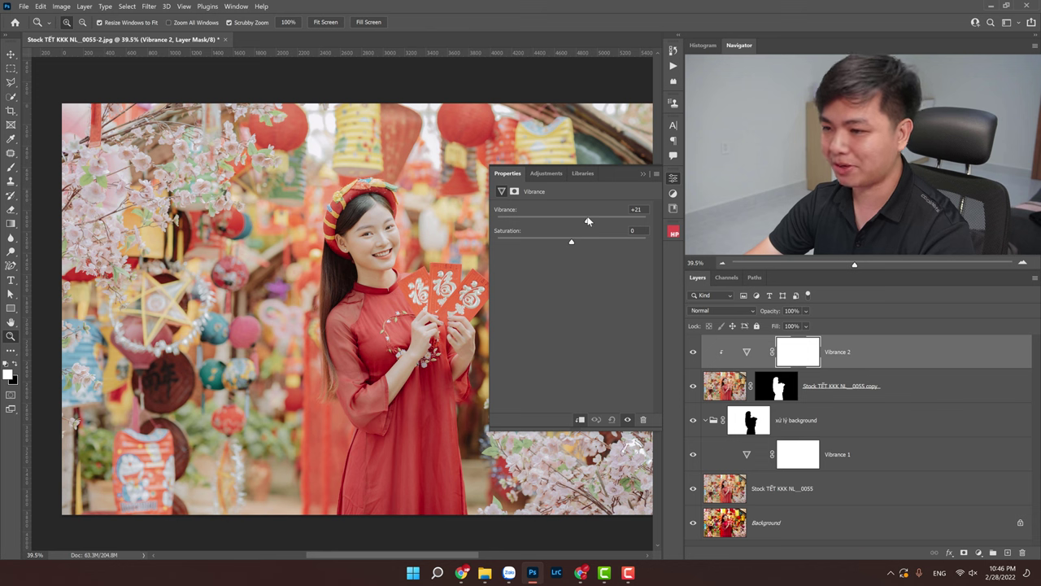
left_click(645, 174)
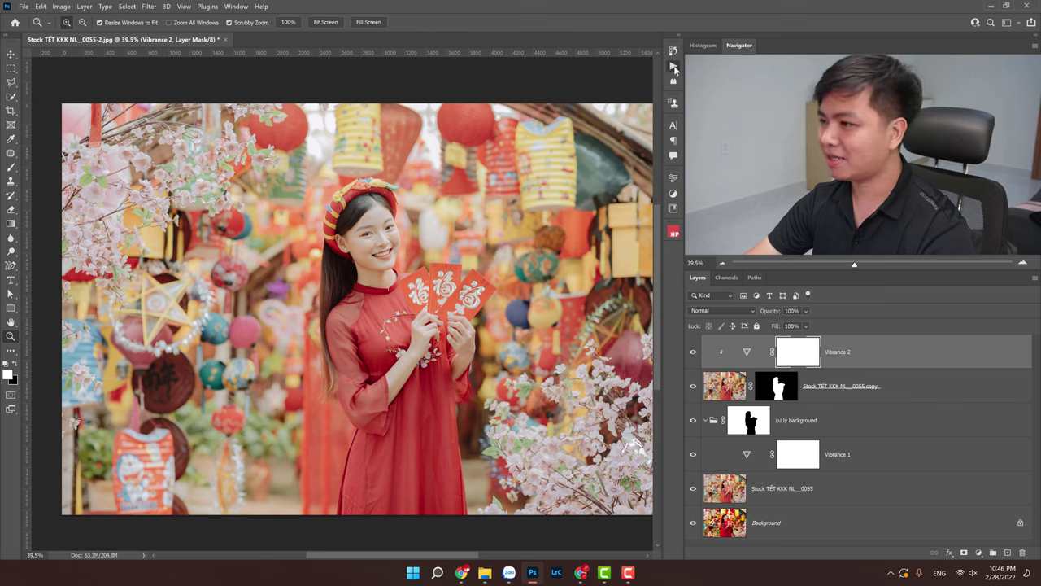
left_click(674, 67)
left_click(673, 51)
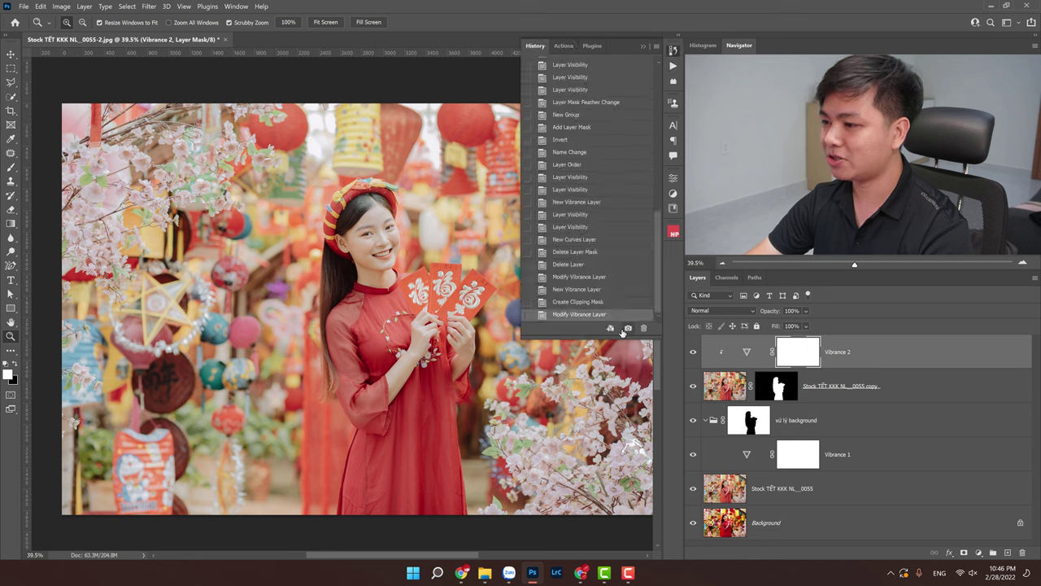
Hide Vibrance 2 and the background group, then toggle between Snapshot 1 and Snapshot 2.
left_click(693, 352)
left_click(694, 421)
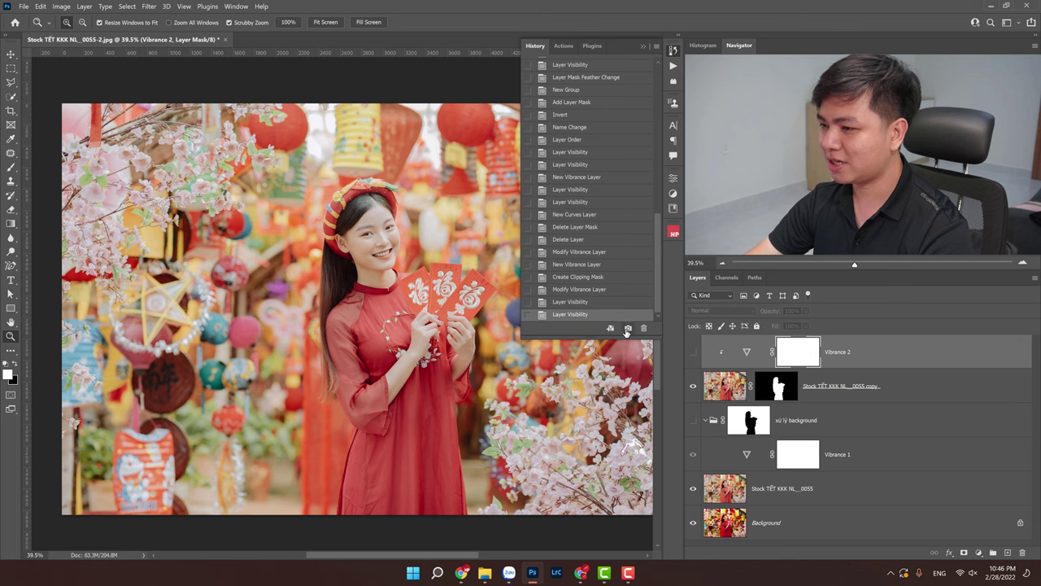
scroll(604, 250, "up", 5)
scroll(599, 214, "up", 5)
scroll(586, 163, "up", 5)
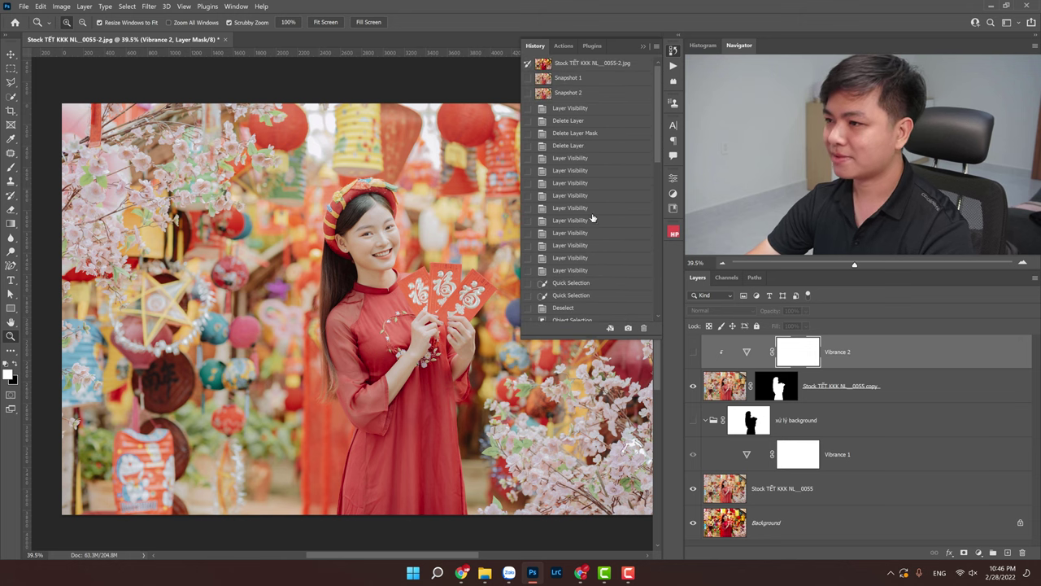
left_click(572, 79)
left_click(575, 87)
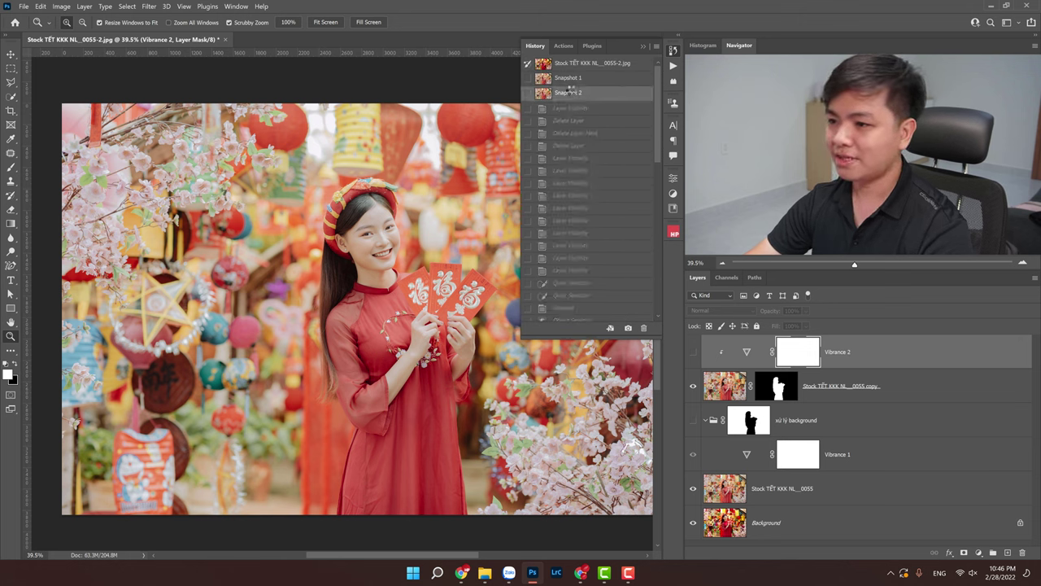
left_click(577, 80)
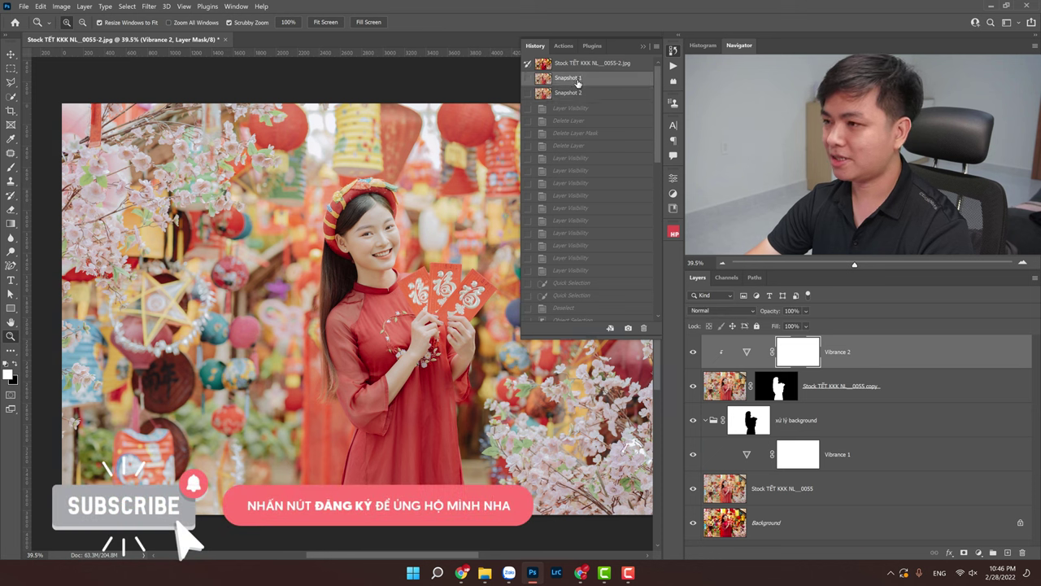
left_click(577, 94)
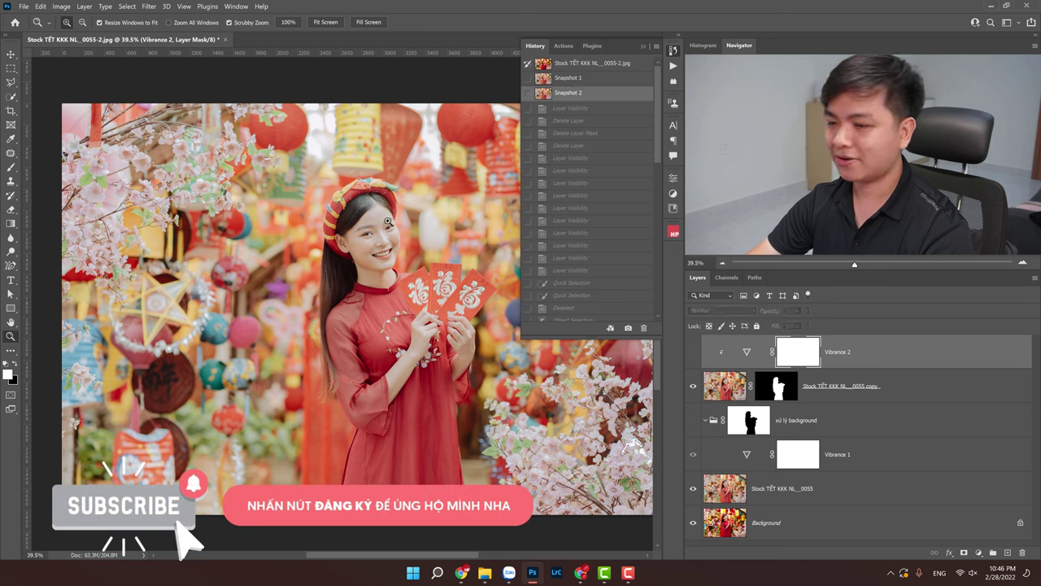
Return to Snapshot 1, close History, and delete the Vibrance 2 layer.
left_click(573, 79)
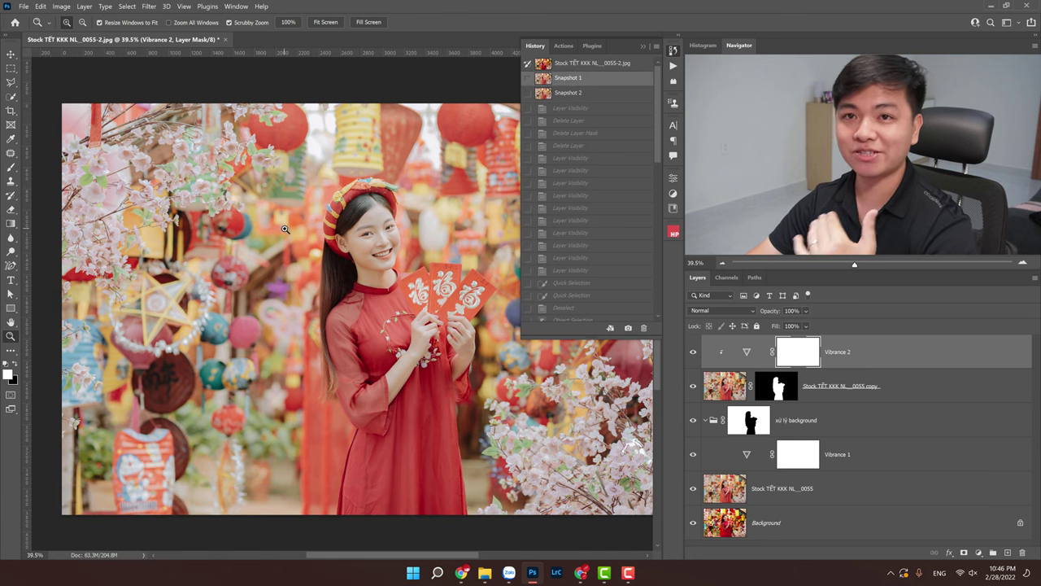
left_click(583, 93)
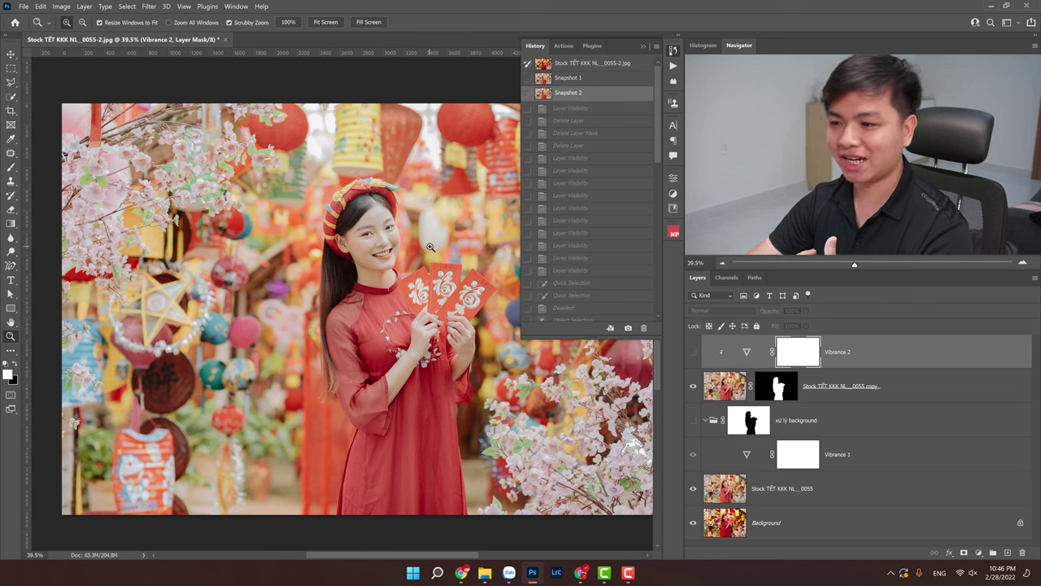
left_click(590, 78)
left_click(642, 45)
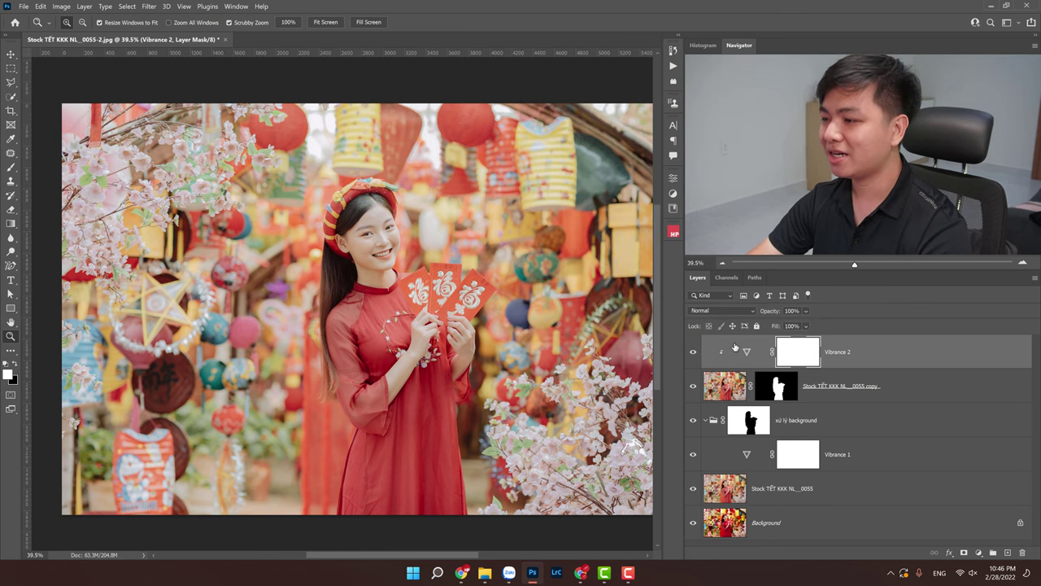
key("Delete")
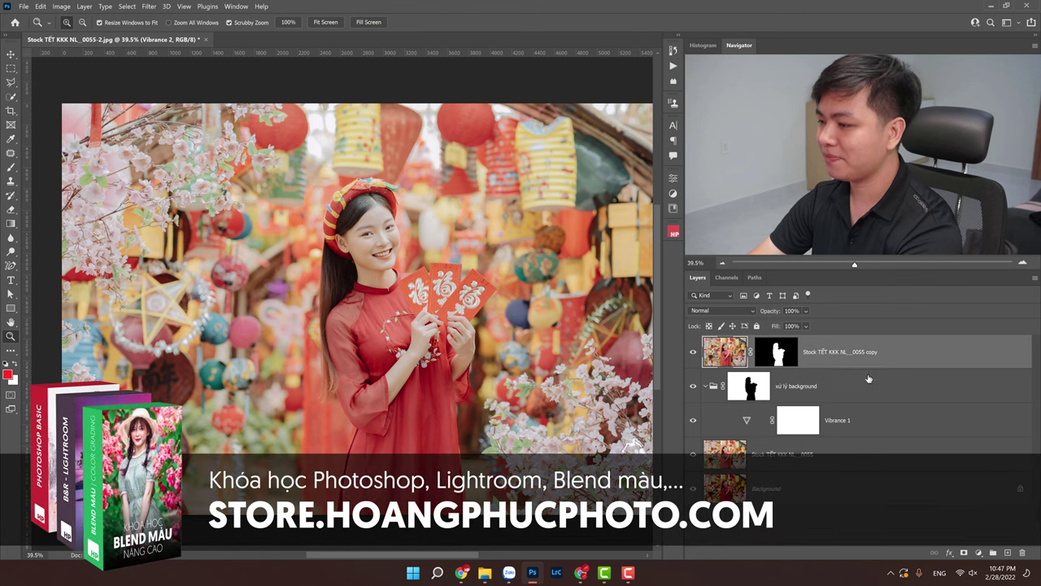
Drop Vibrance 1's Saturation to -21, then delete that layer and open the adjustment list.
left_click(838, 419)
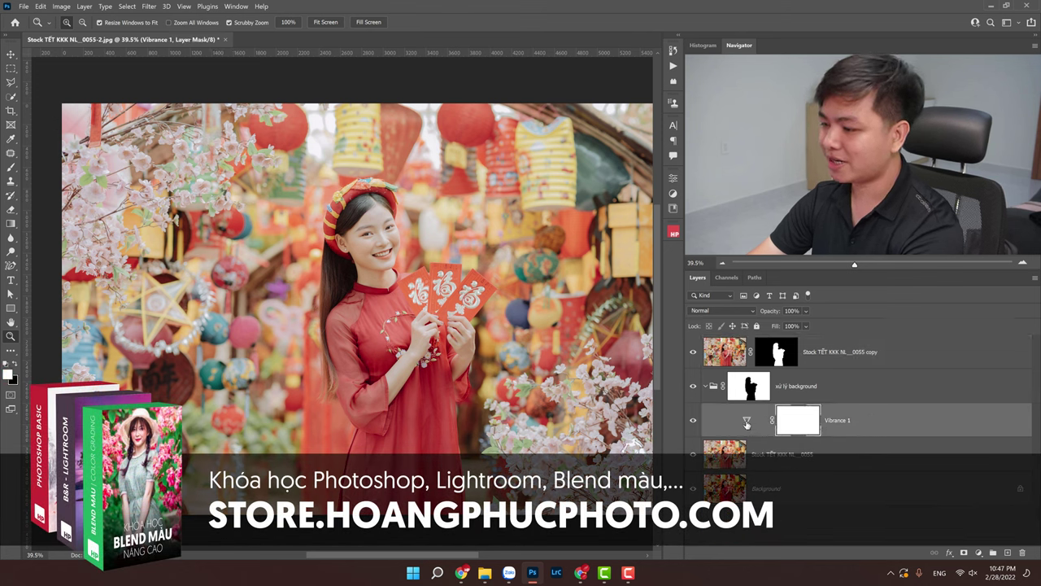
double_click(746, 420)
left_click_drag(571, 242, 556, 243)
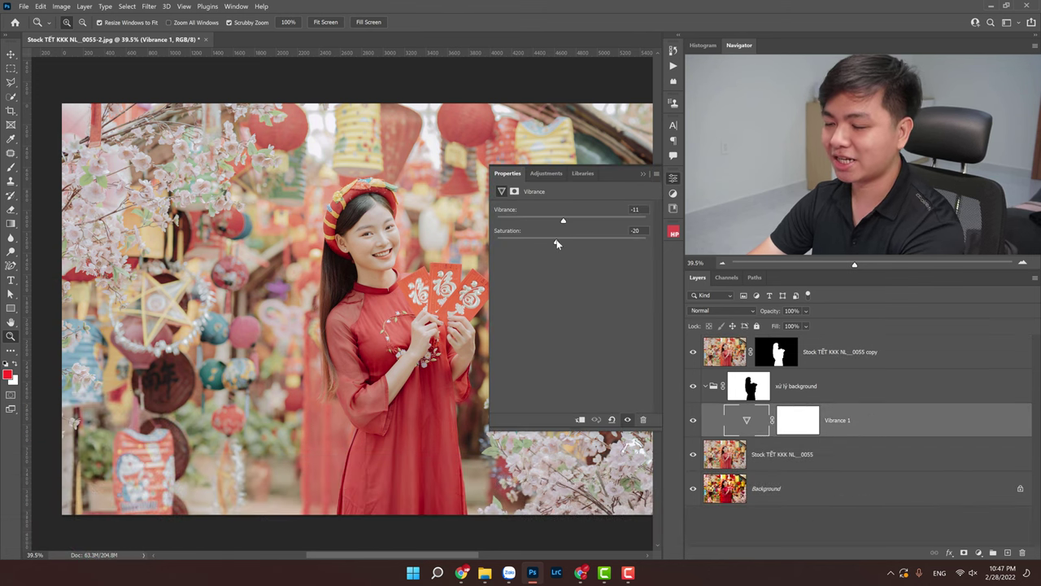
left_click(643, 172)
key("Delete")
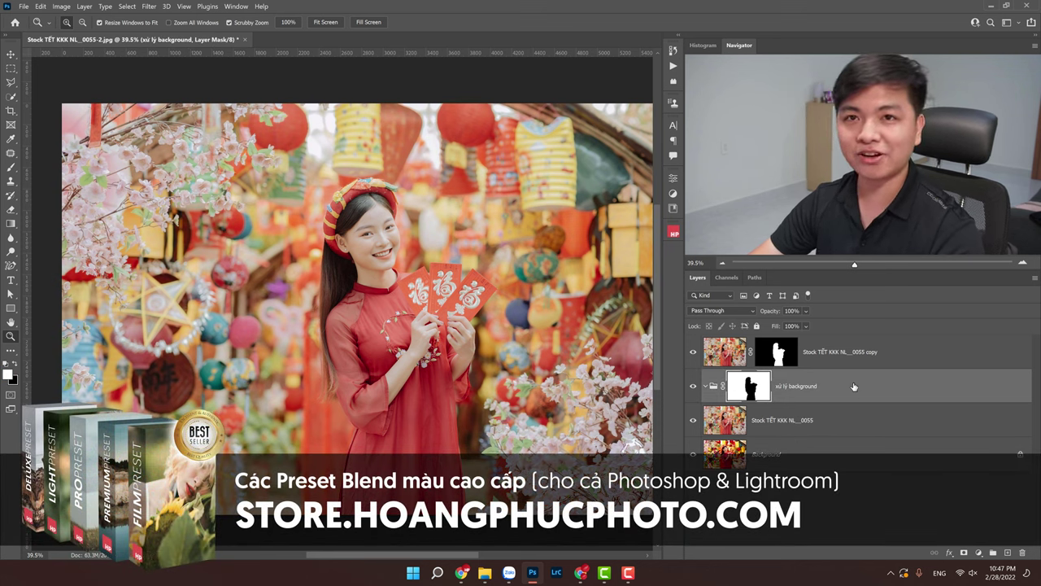
left_click(978, 553)
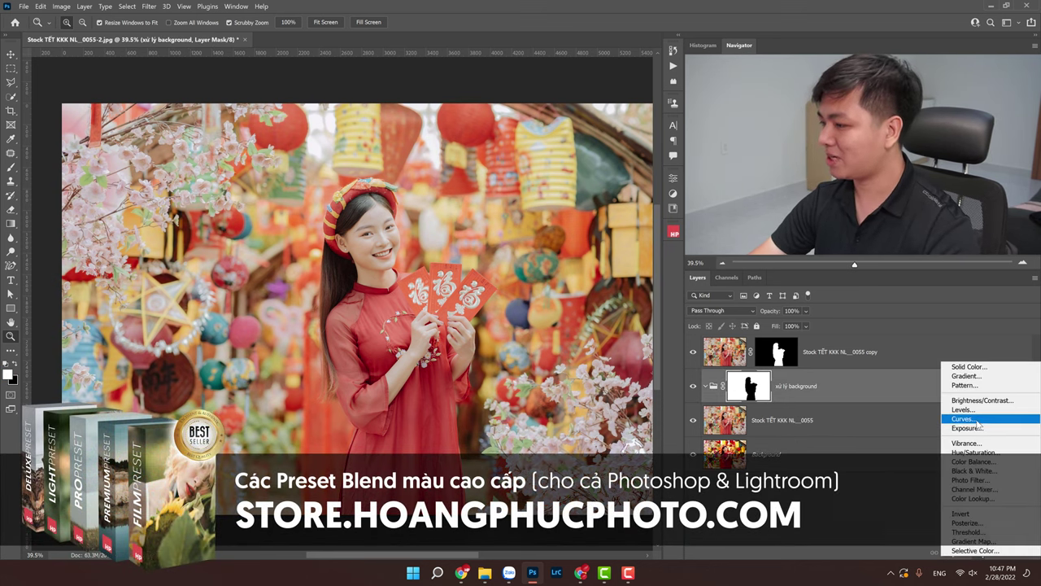
Add a Brightness/Contrast adjustment to the background group, lowering brightness and setting contrast to -19.
left_click(852, 518)
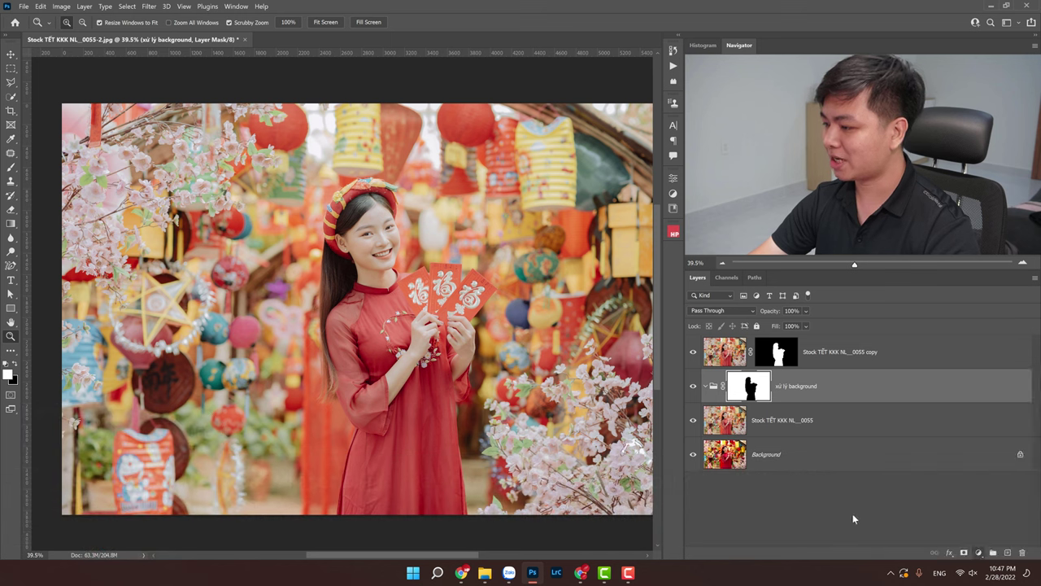
left_click(976, 552)
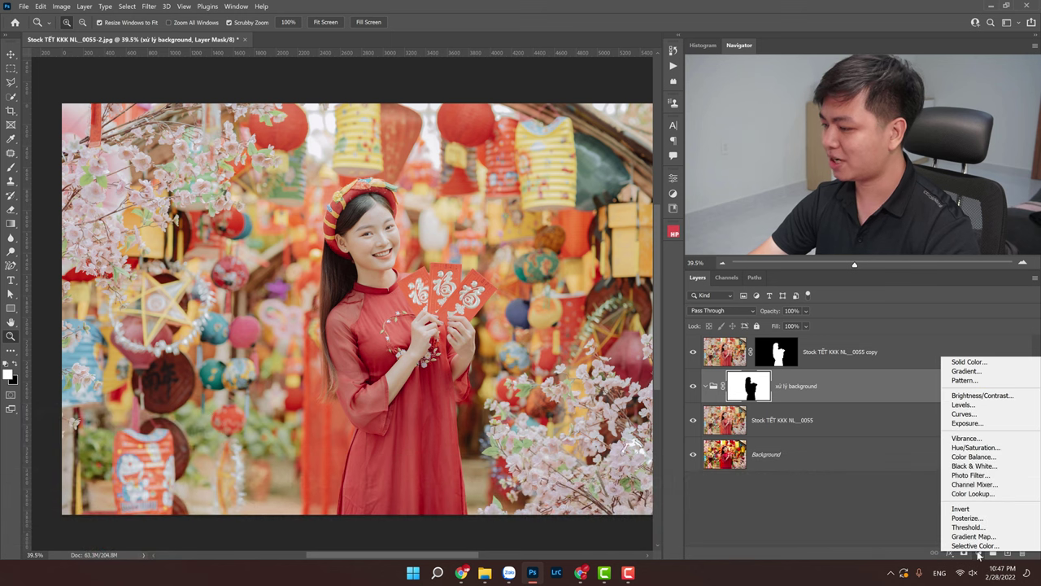
left_click(981, 396)
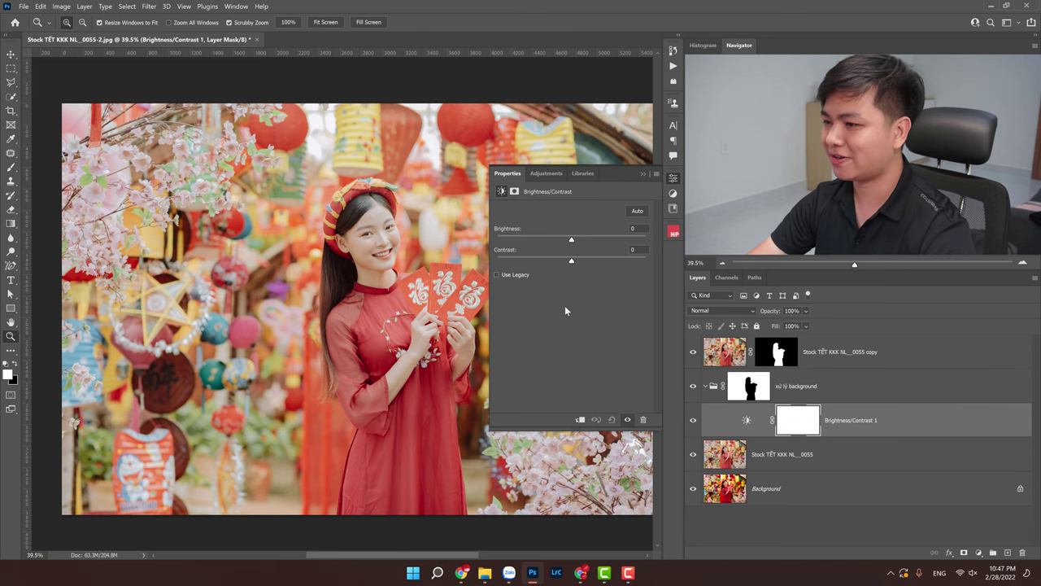
left_click_drag(567, 239, 546, 239)
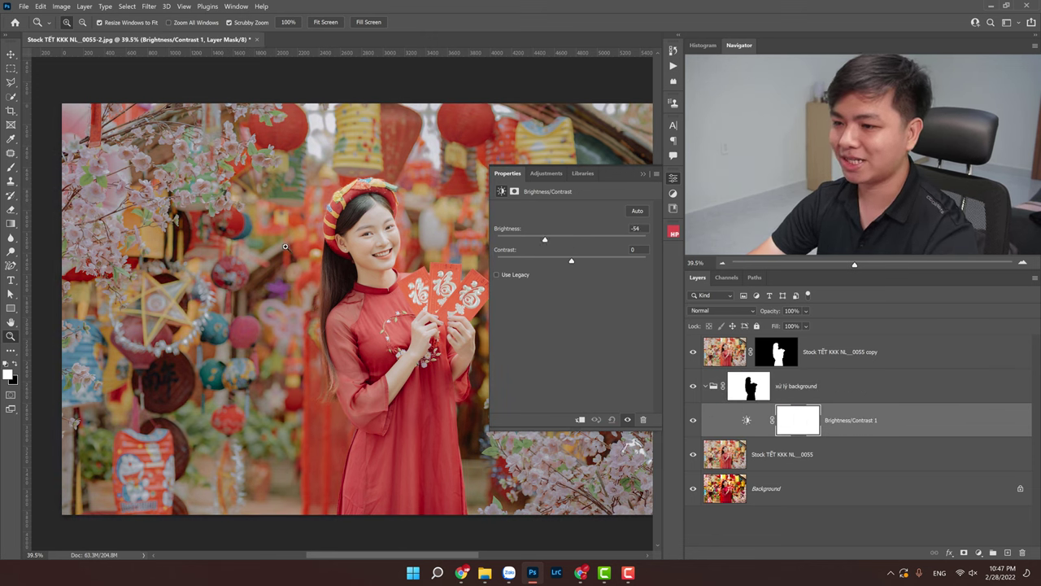
left_click_drag(549, 241, 563, 242)
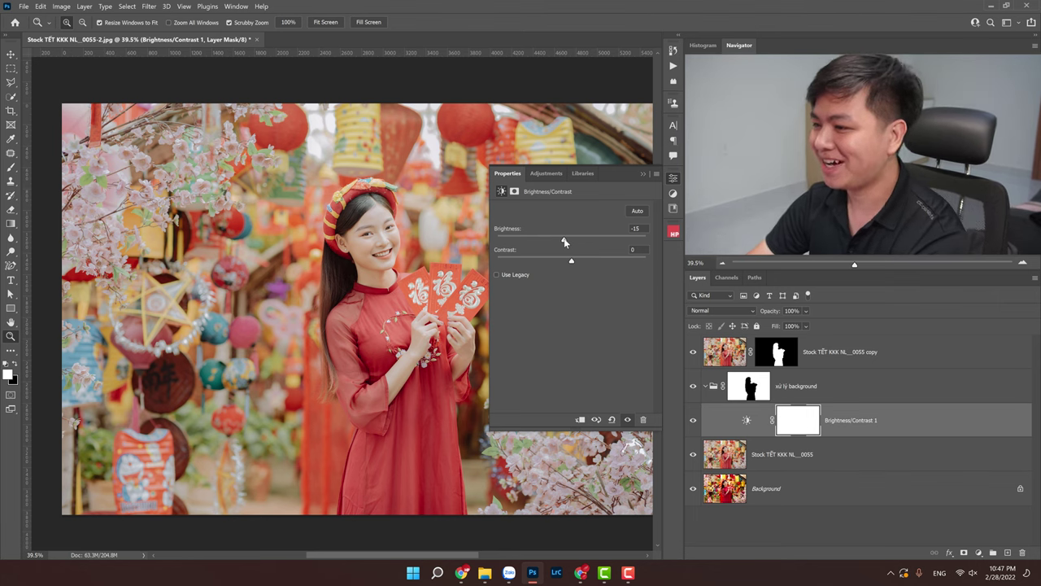
left_click_drag(571, 260, 556, 262)
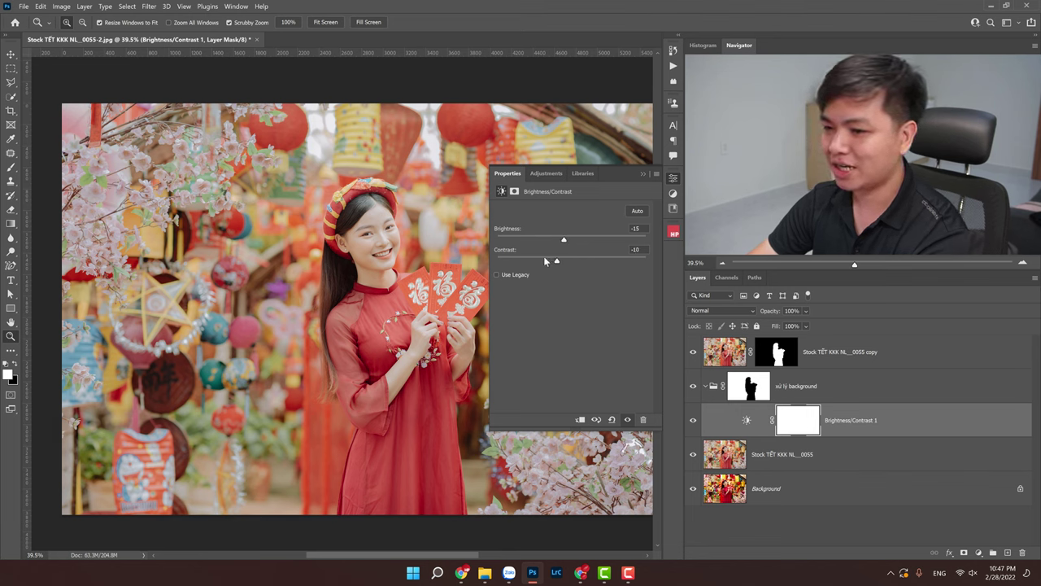
left_click(544, 259)
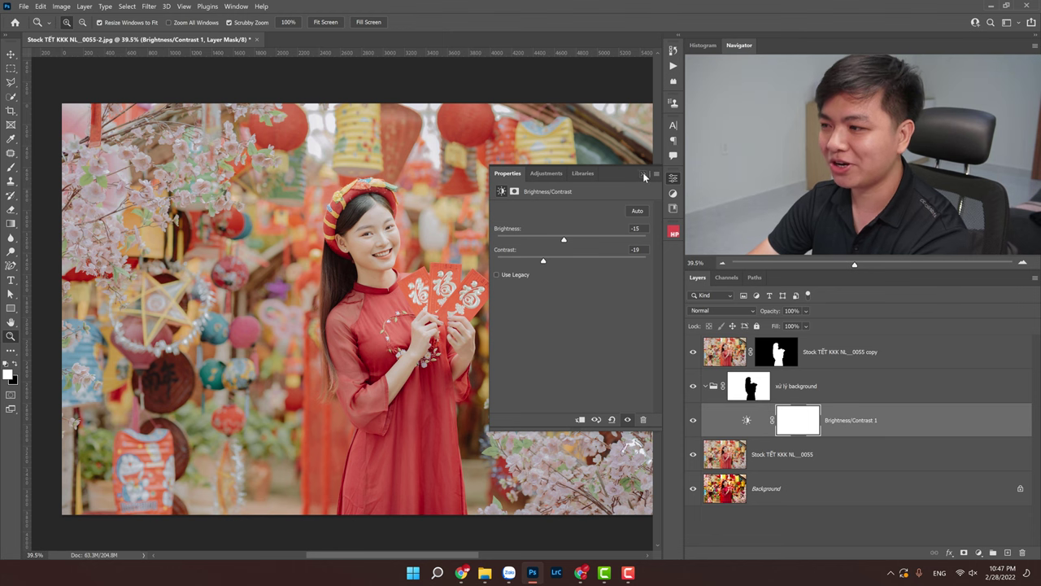
left_click(643, 173)
Toggle the background group's visibility on and off to compare the adjustment.
left_click(693, 386)
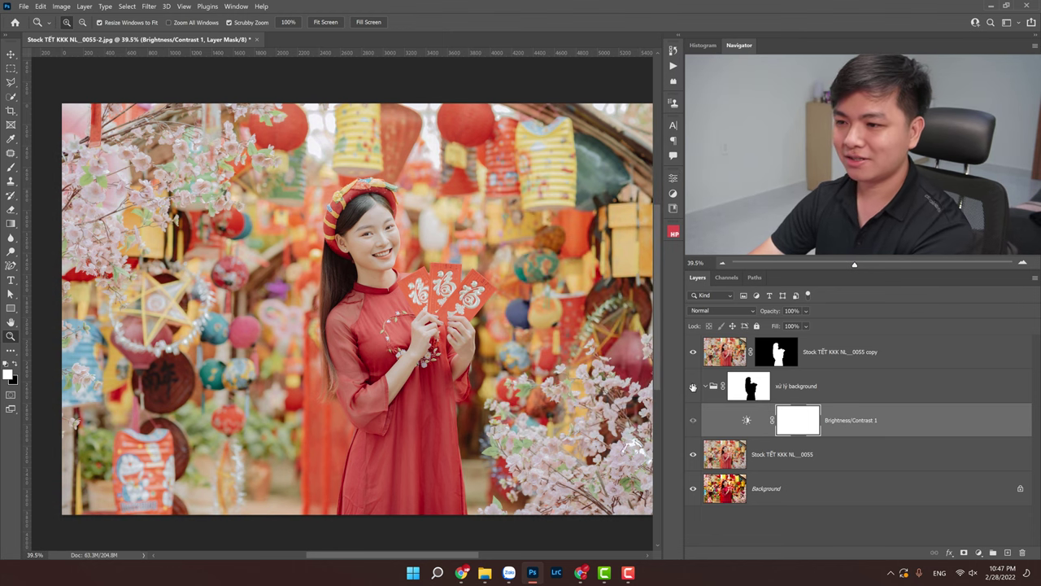
left_click(693, 387)
left_click(693, 387)
left_click(694, 388)
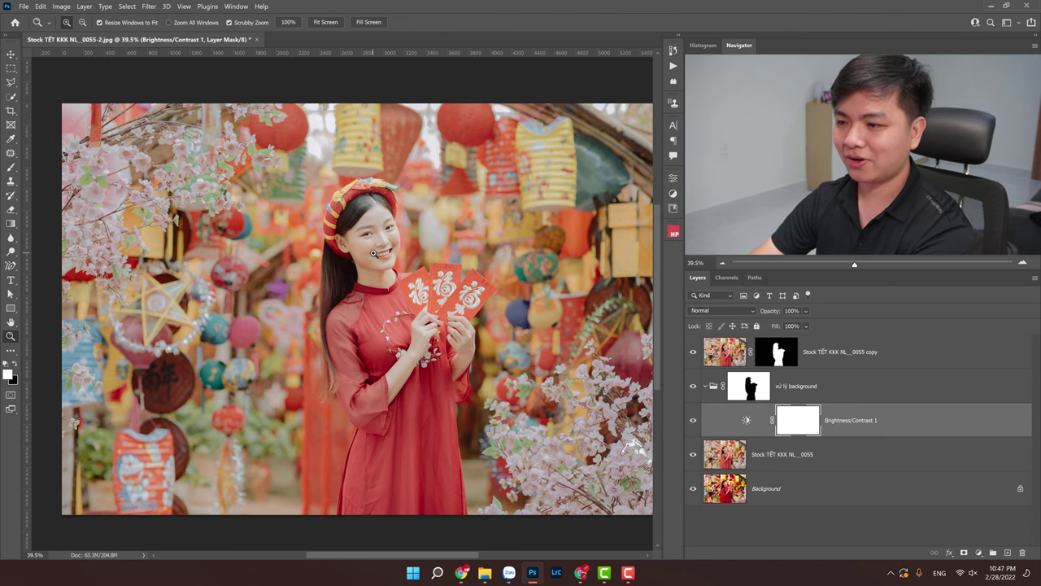
left_click_drag(488, 277, 479, 277)
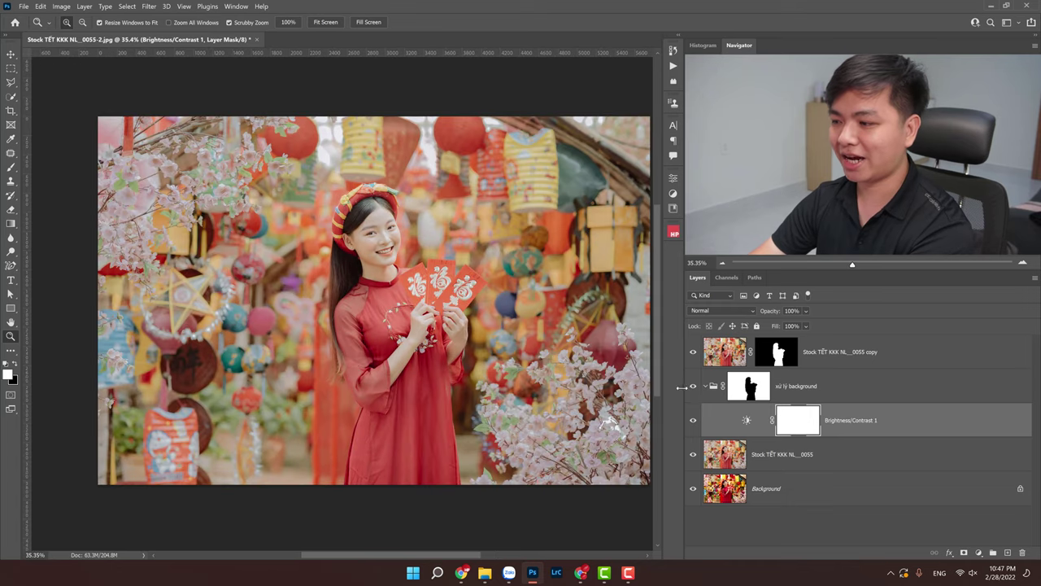
left_click(693, 391)
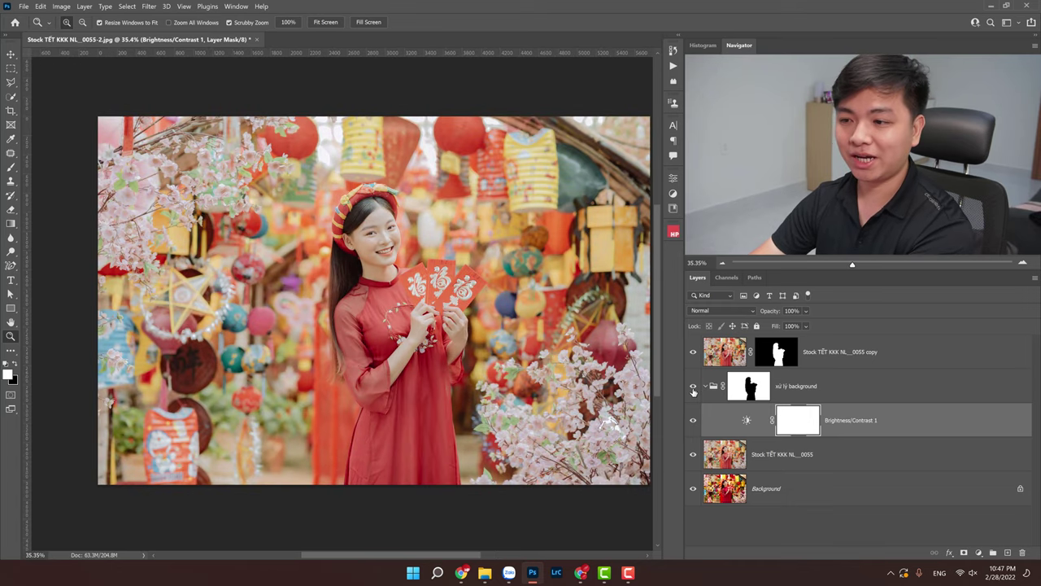
left_click(693, 388)
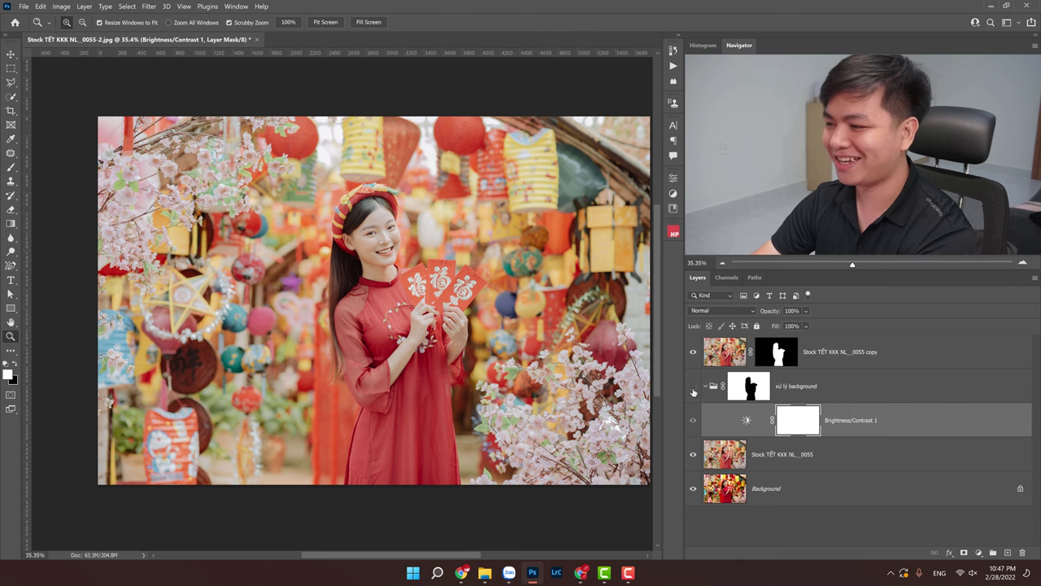
left_click(693, 391)
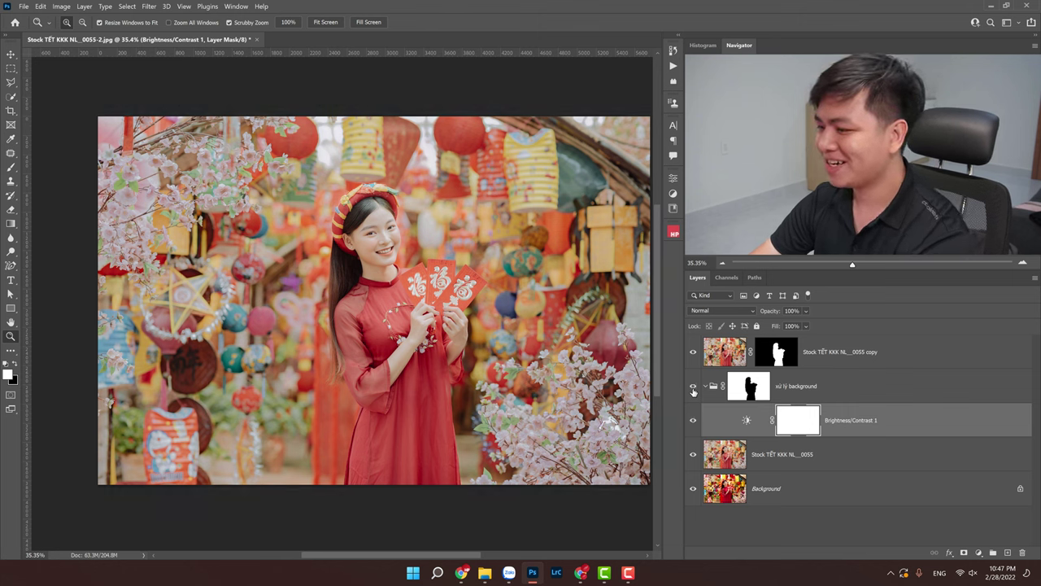
left_click(693, 390)
left_click(693, 388)
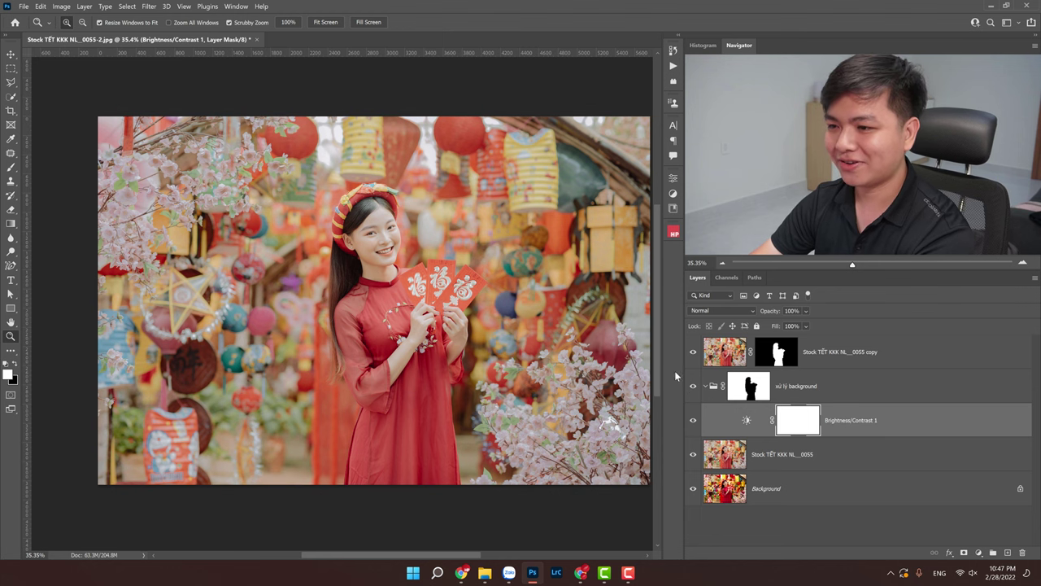
left_click_drag(418, 271, 433, 273)
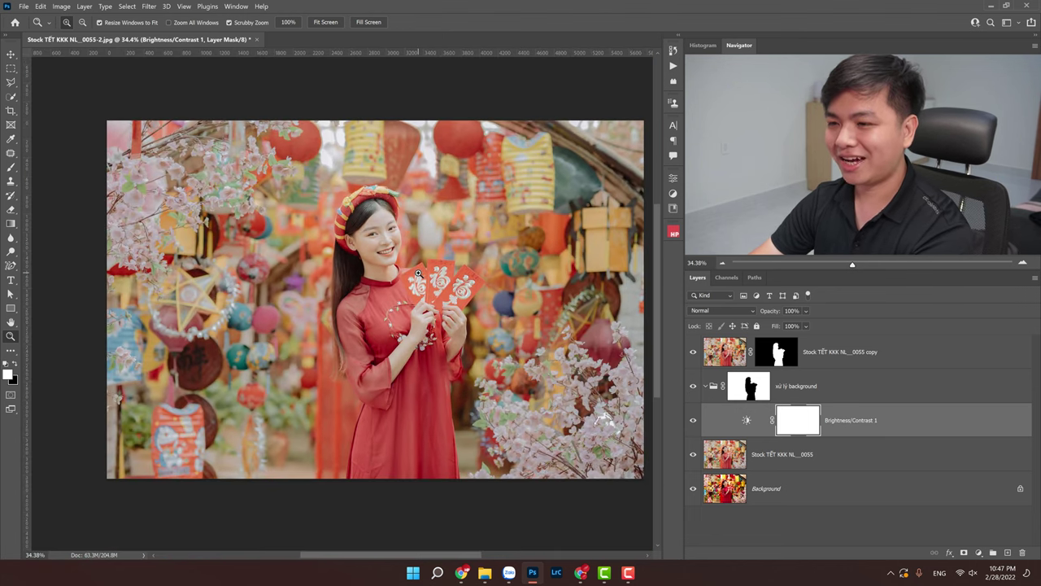
left_click(693, 387)
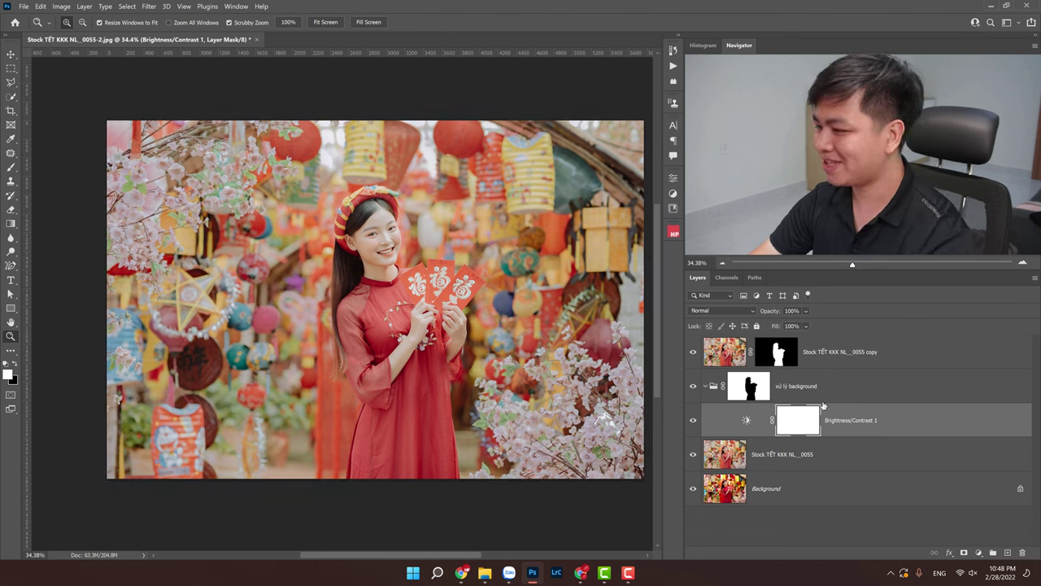
Fine-tune the Brightness/Contrast 1 adjustment's brightness to -16.
double_click(746, 420)
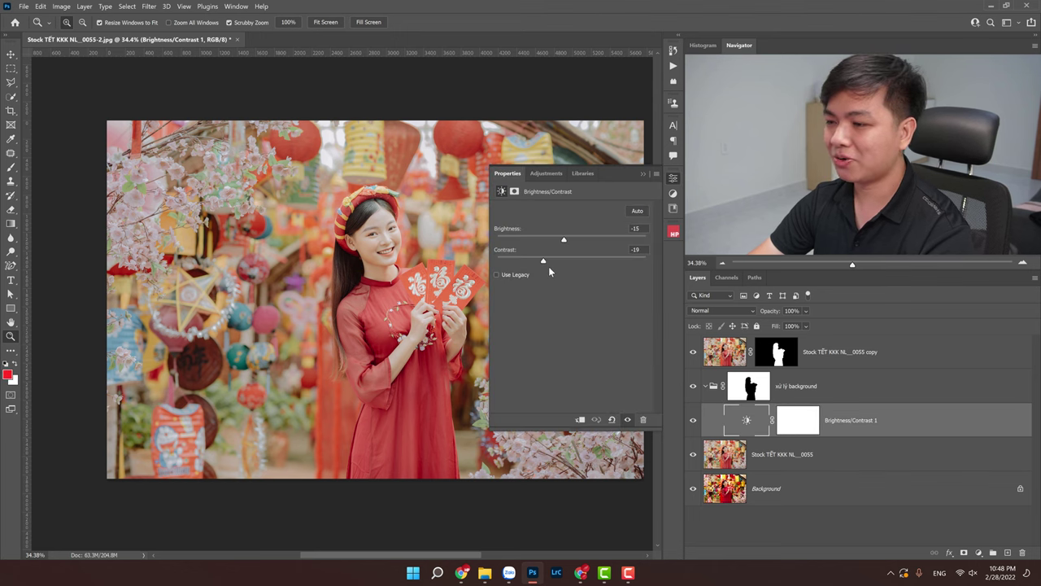
left_click(568, 237)
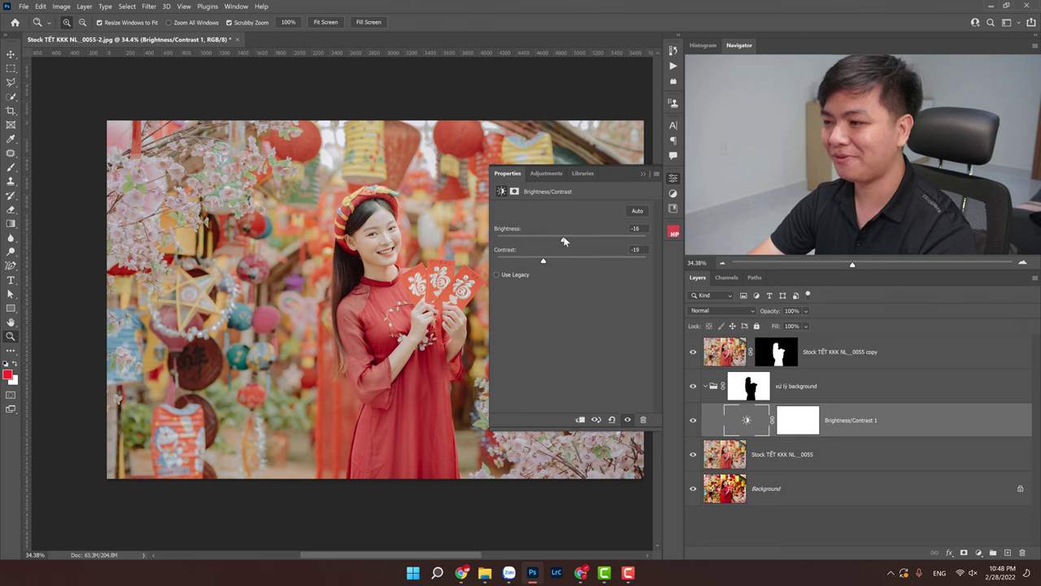
left_click(641, 174)
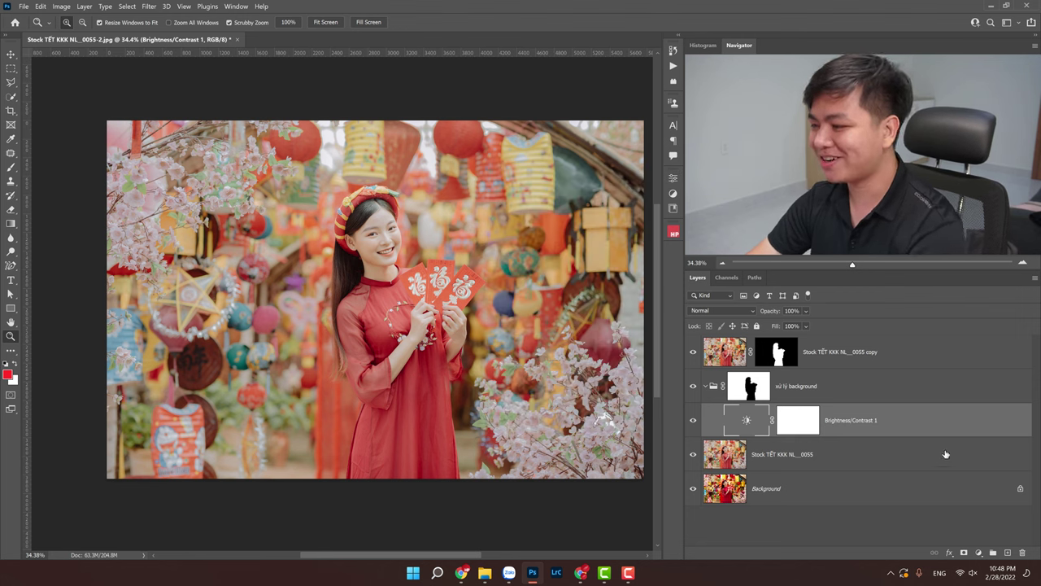
Collapse the background group and duplicate the original photo layer.
left_click(894, 396)
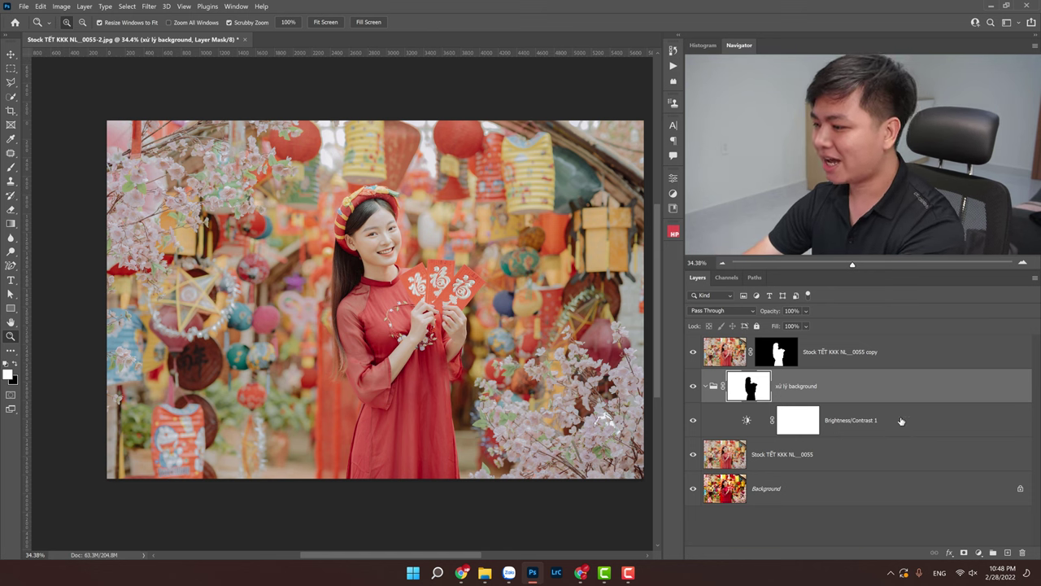
left_click_drag(901, 421, 804, 394)
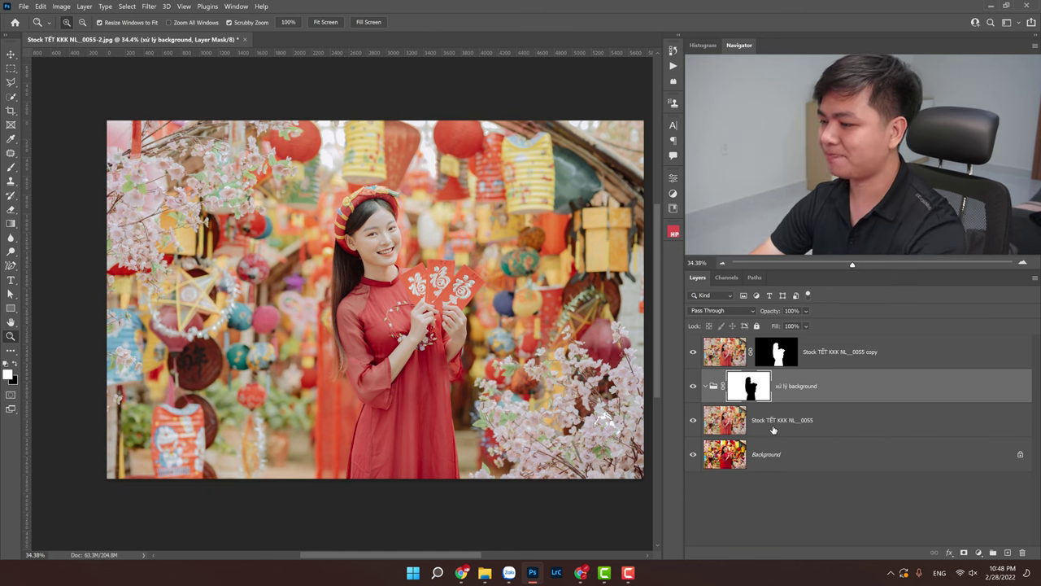
left_click(813, 422)
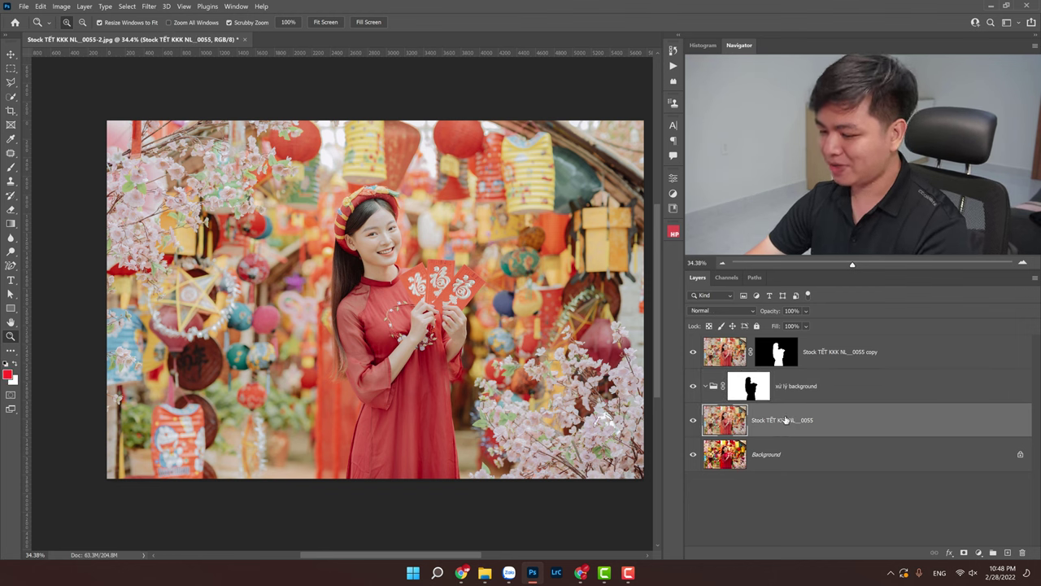
key("ctrl+j")
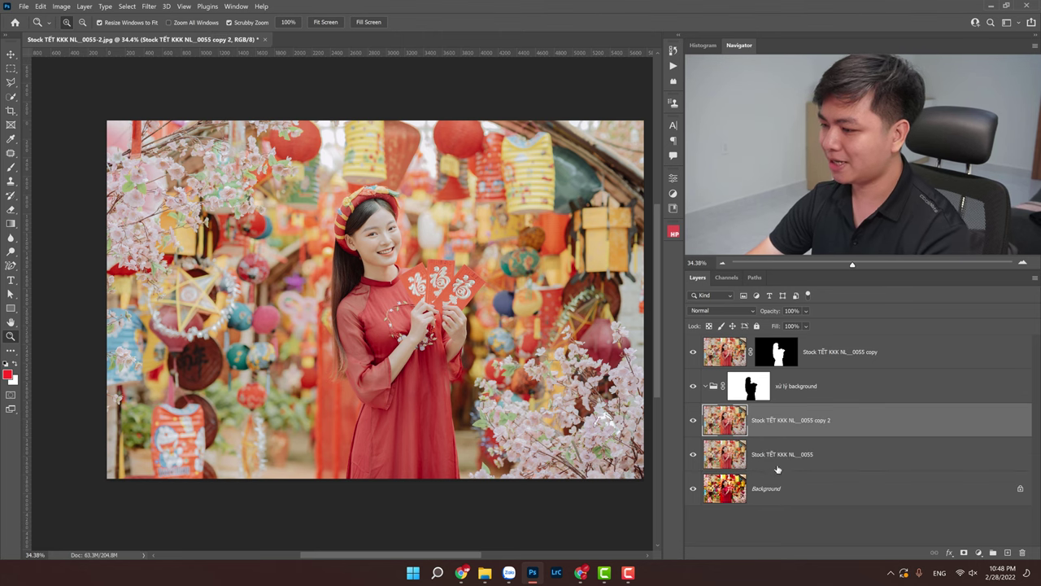
Delete the Background layer and the extra copy layer.
left_click(793, 488)
key("Delete")
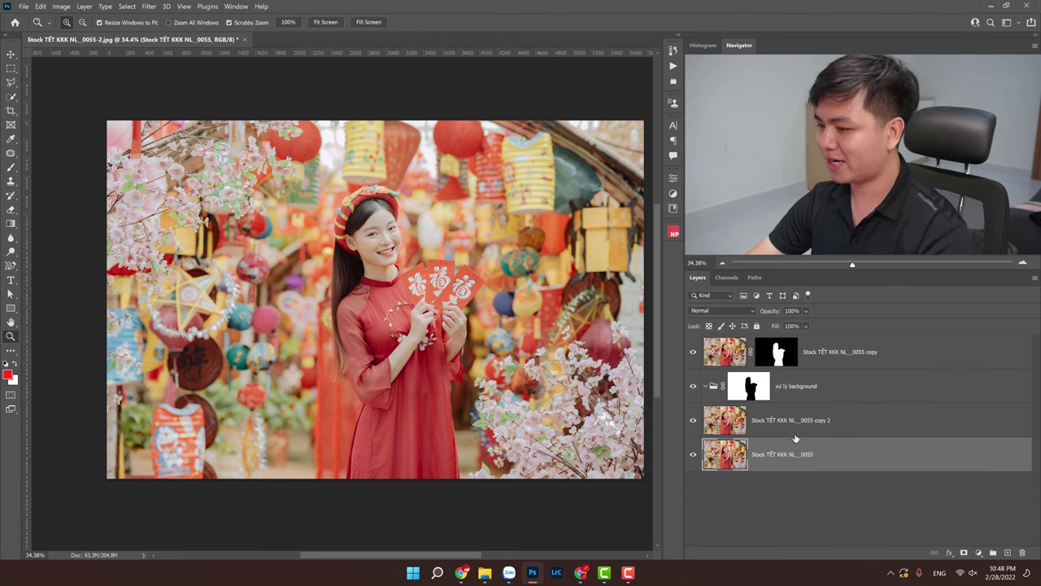
left_click(743, 423)
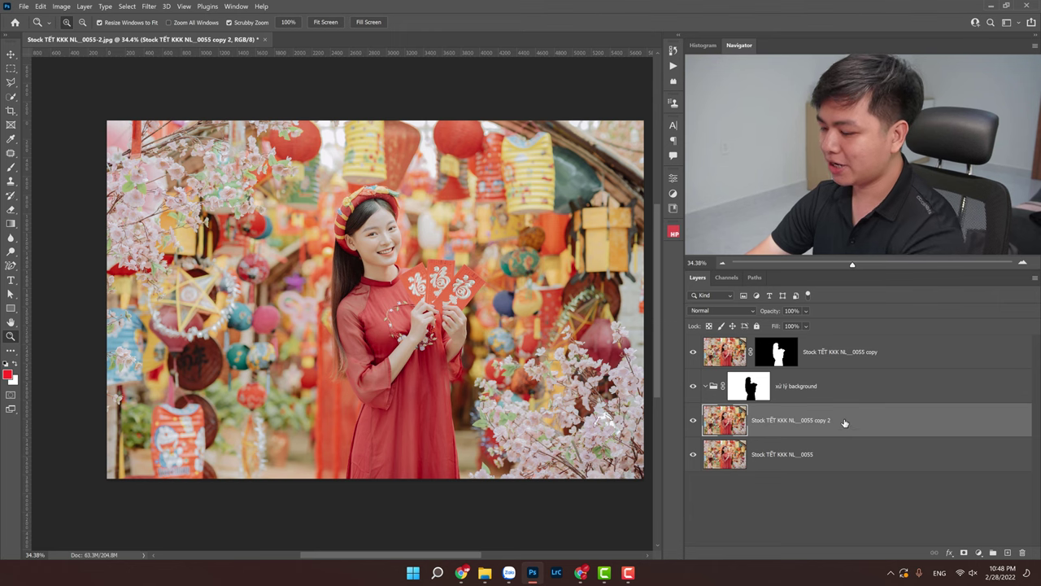
key("Delete")
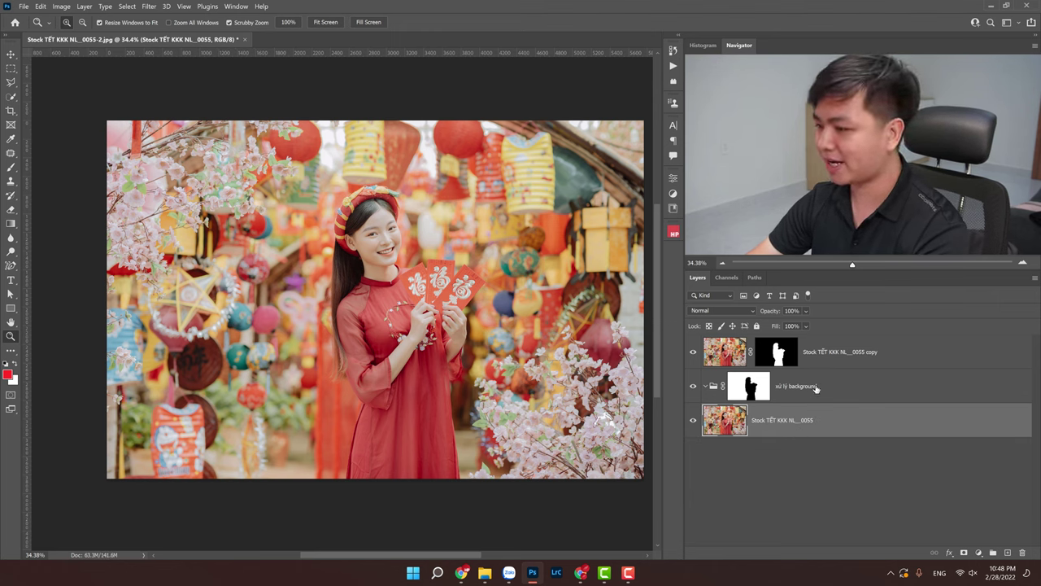
Duplicate the photo layer again and move the copy into the 'xử lý background' group.
key("ctrl+j")
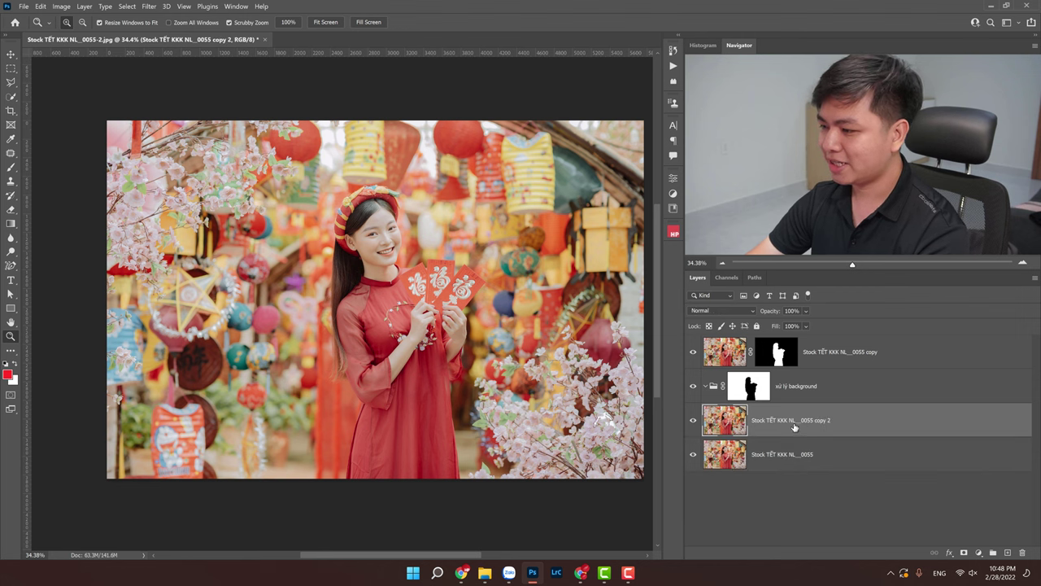
left_click_drag(794, 427, 801, 388)
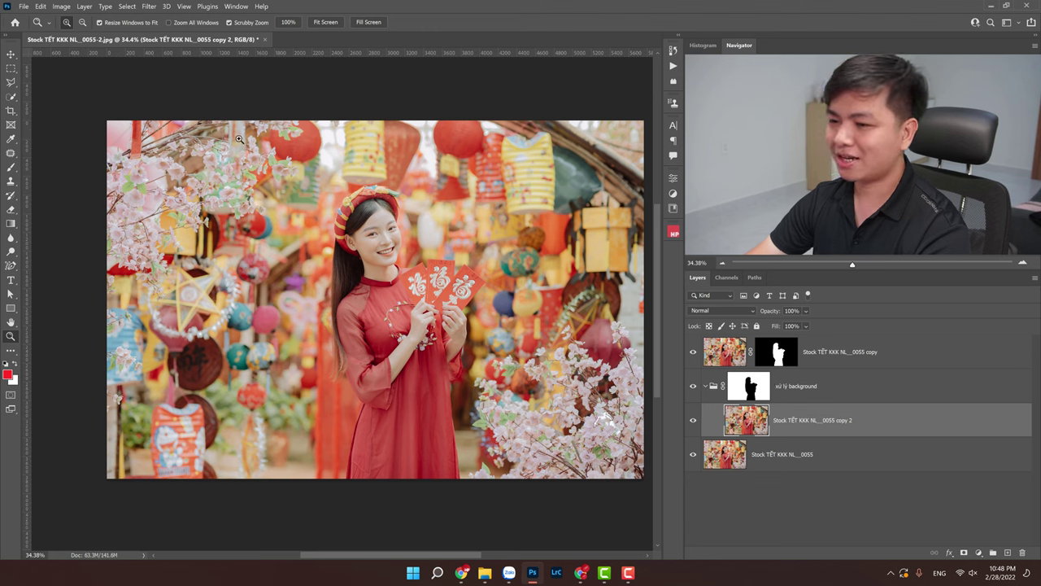
left_click(150, 6)
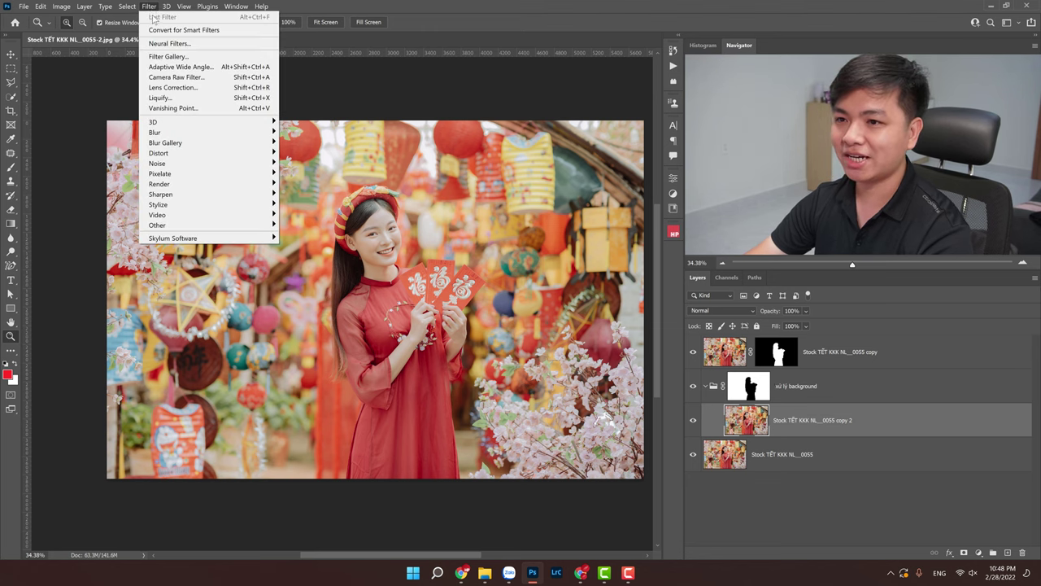
mouse_move(155, 132)
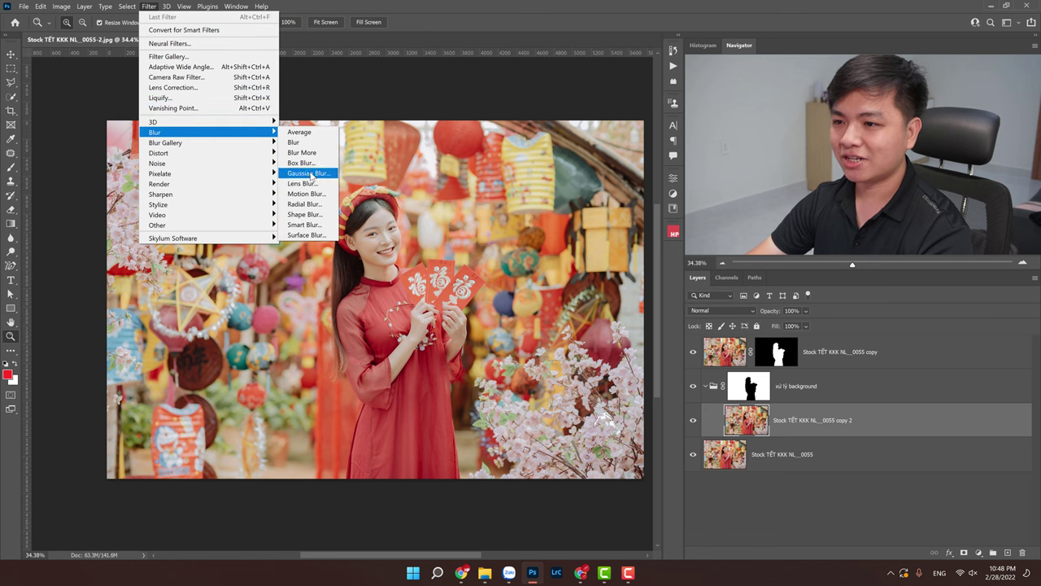
Blur the photo copy 2 layer with a 4.2-pixel Gaussian Blur.
left_click(309, 174)
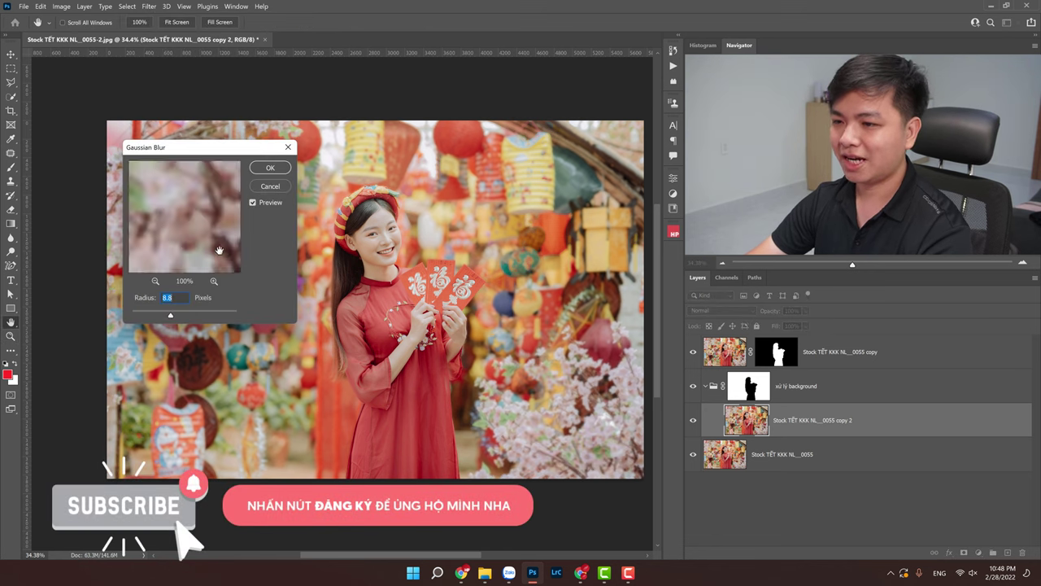
left_click_drag(199, 159, 190, 176)
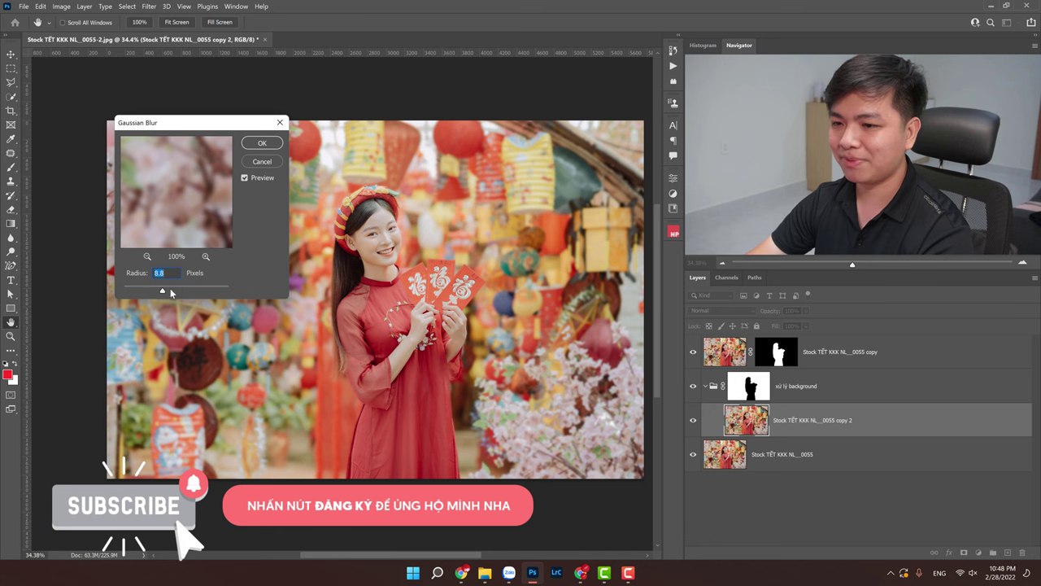
mouse_move(171, 293)
left_mouse_down()
mouse_move(186, 291)
mouse_move(124, 290)
mouse_move(149, 291)
left_mouse_up()
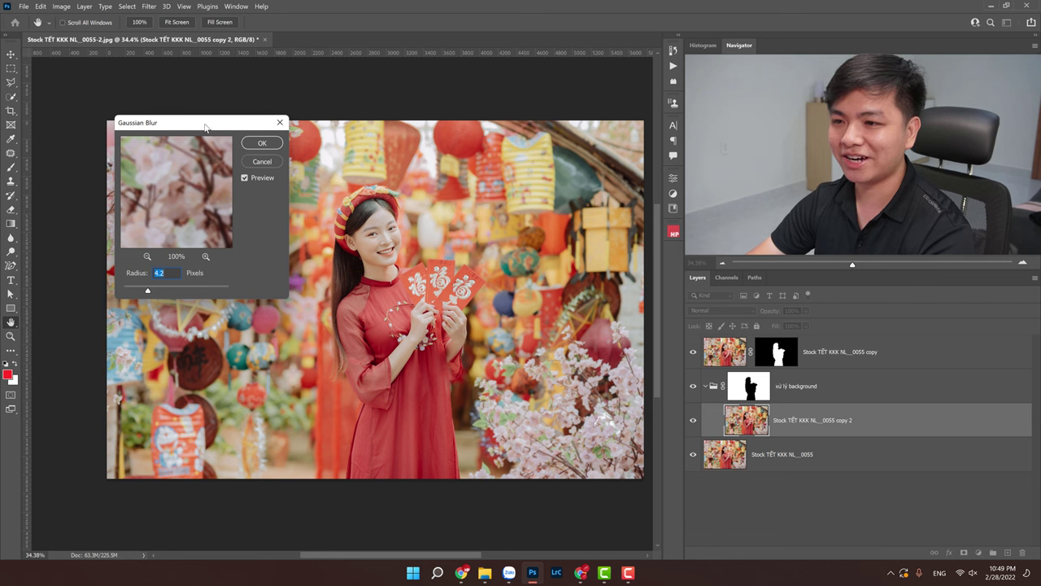
left_click_drag(206, 127, 213, 155)
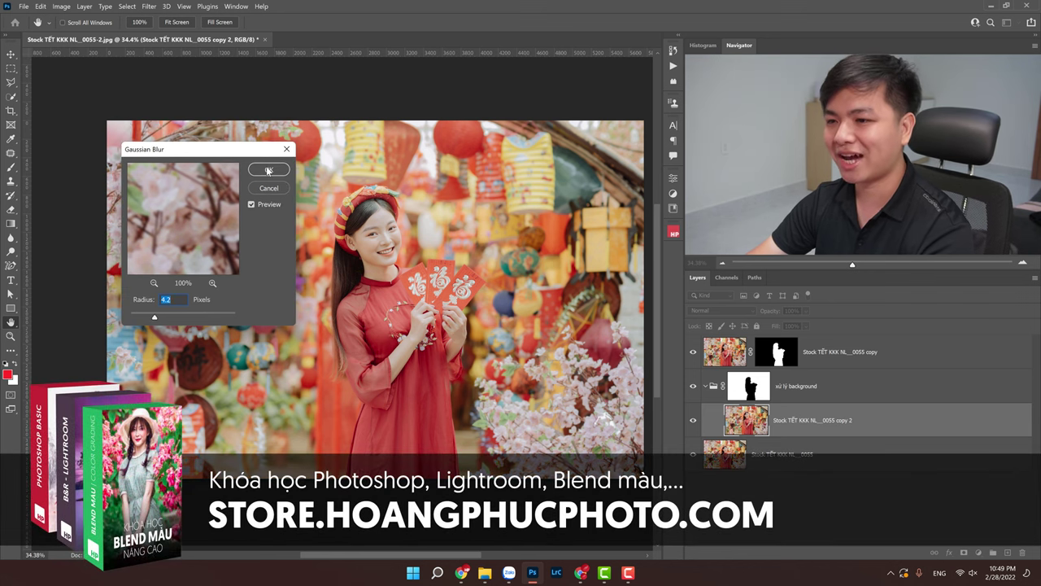
left_click(269, 170)
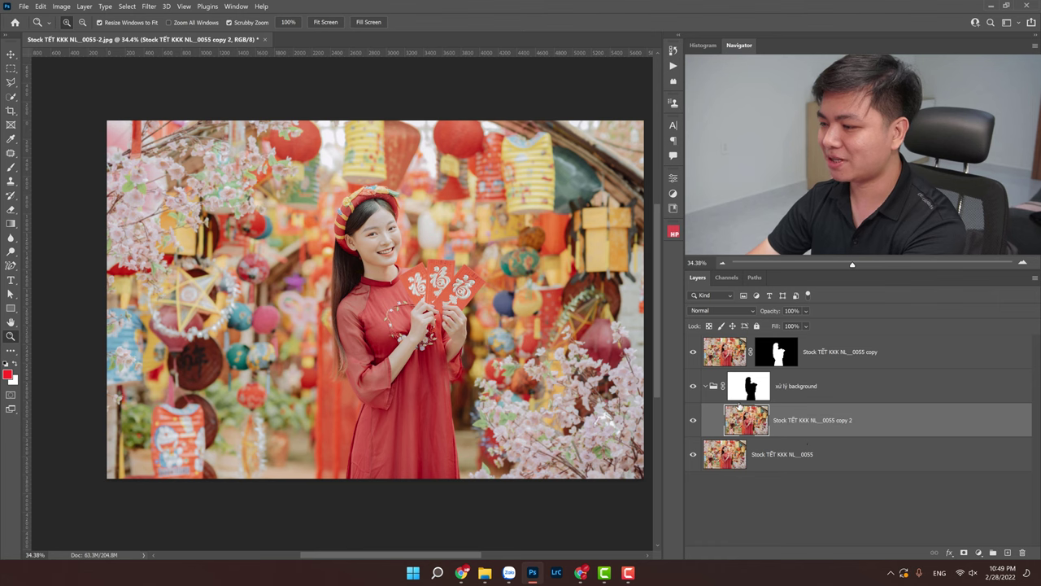
left_click(878, 399)
left_click(887, 419)
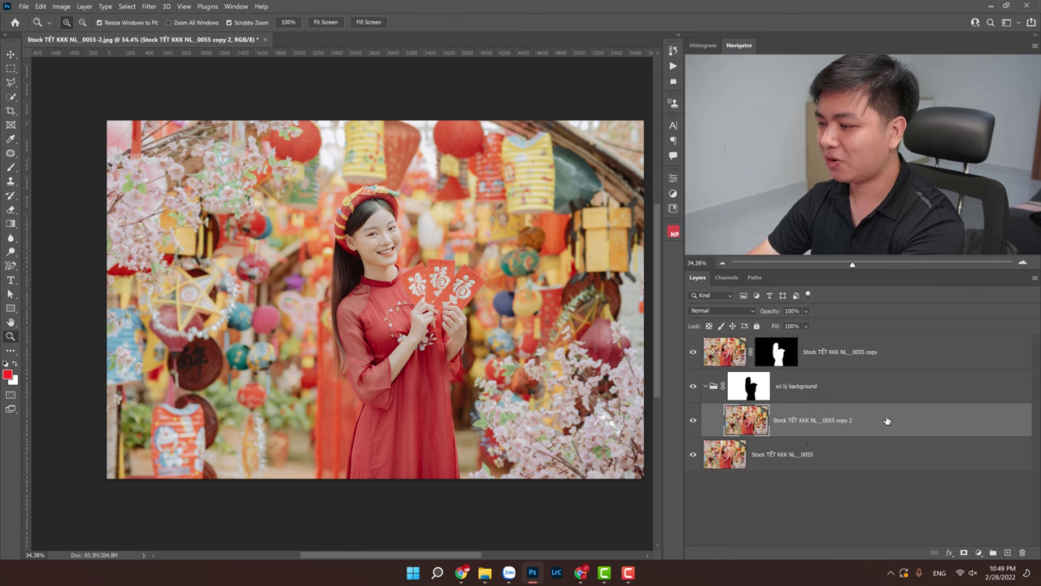